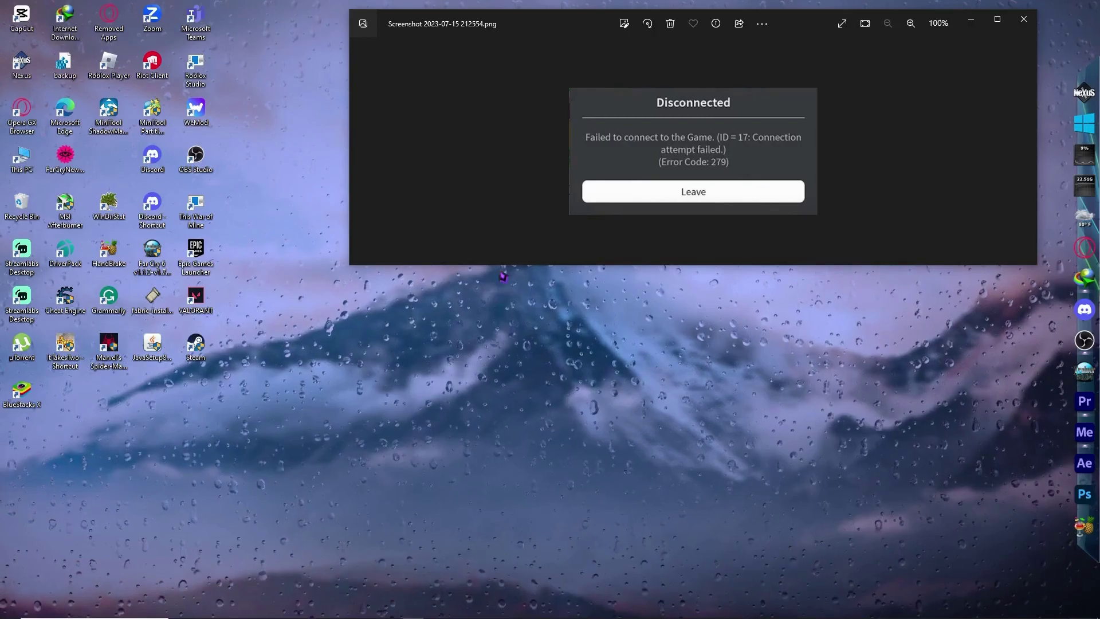
Step: Launch the Run app from Start search and run 'appdata' to open it in File Explorer
{"action": "mouse_move", "coordinate": [68, 614]}
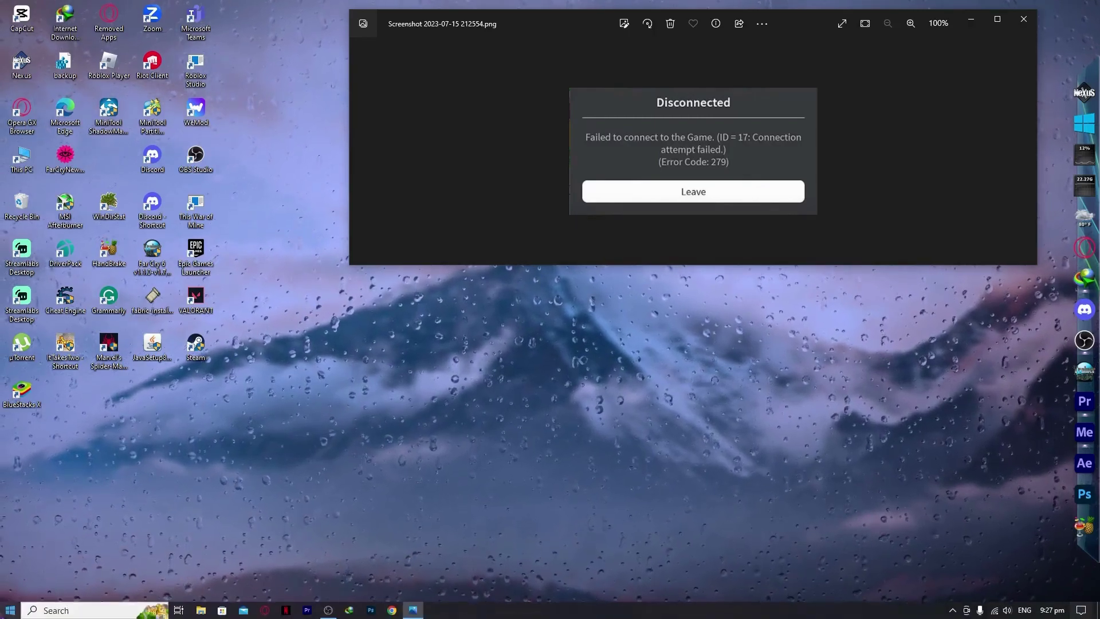
{"action": "left_click", "coordinate": [10, 611]}
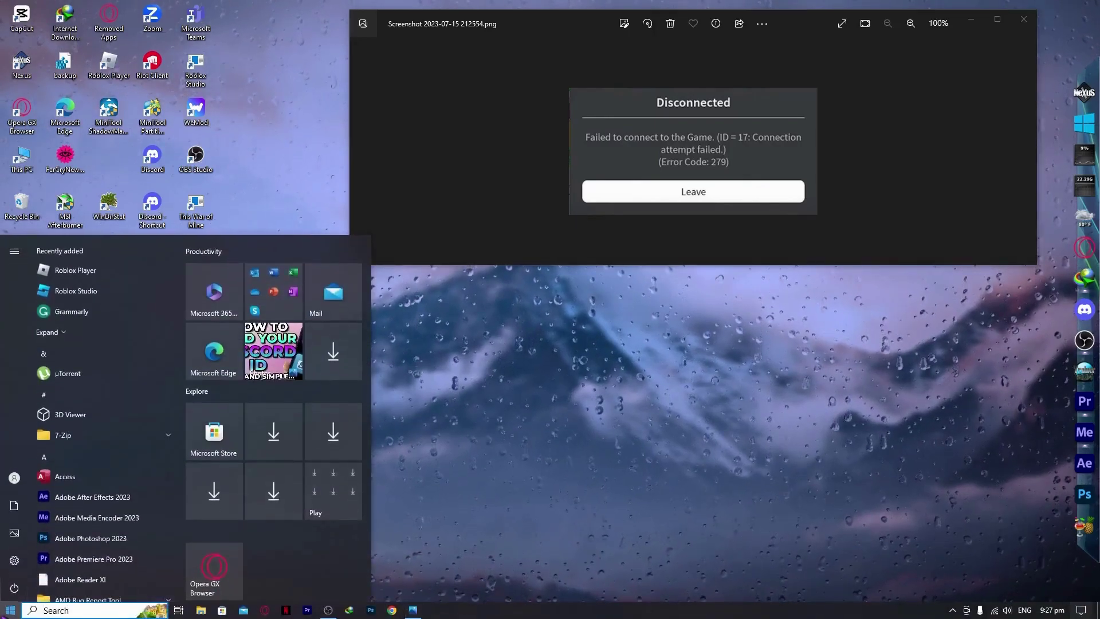
{"action": "type", "text": "run"}
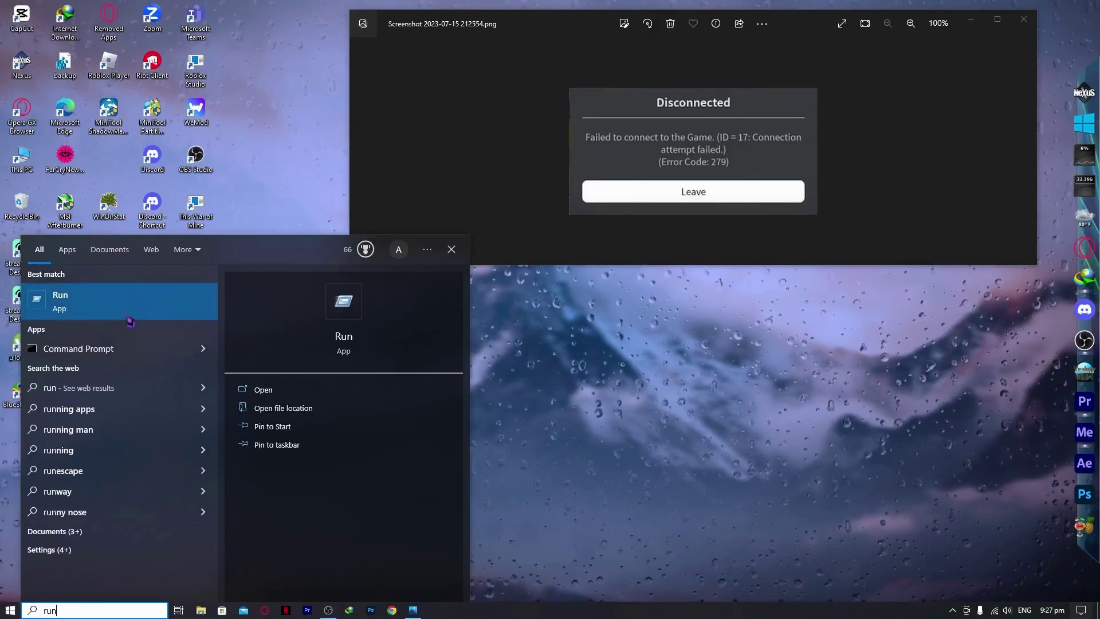
{"action": "left_click", "coordinate": [143, 310]}
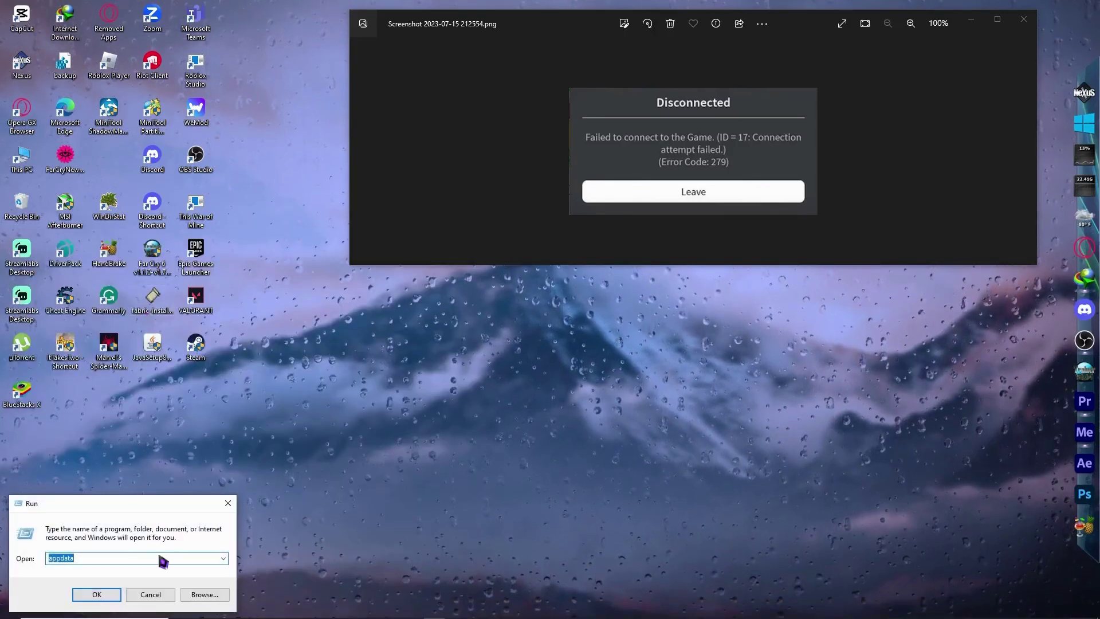
{"action": "left_click", "coordinate": [99, 559]}
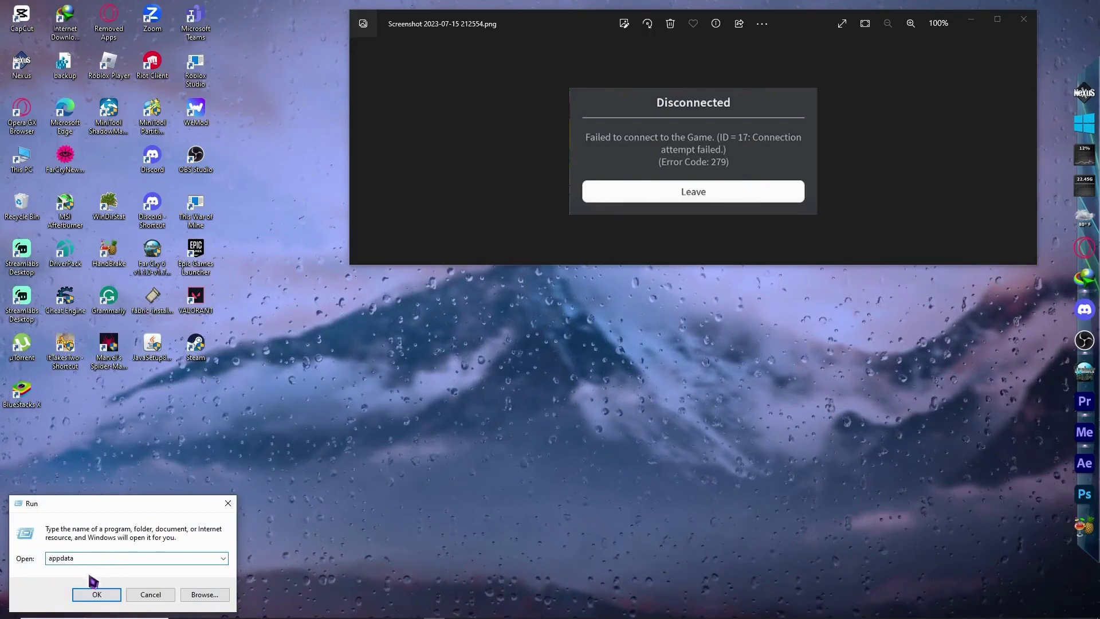
{"action": "left_click", "coordinate": [98, 596]}
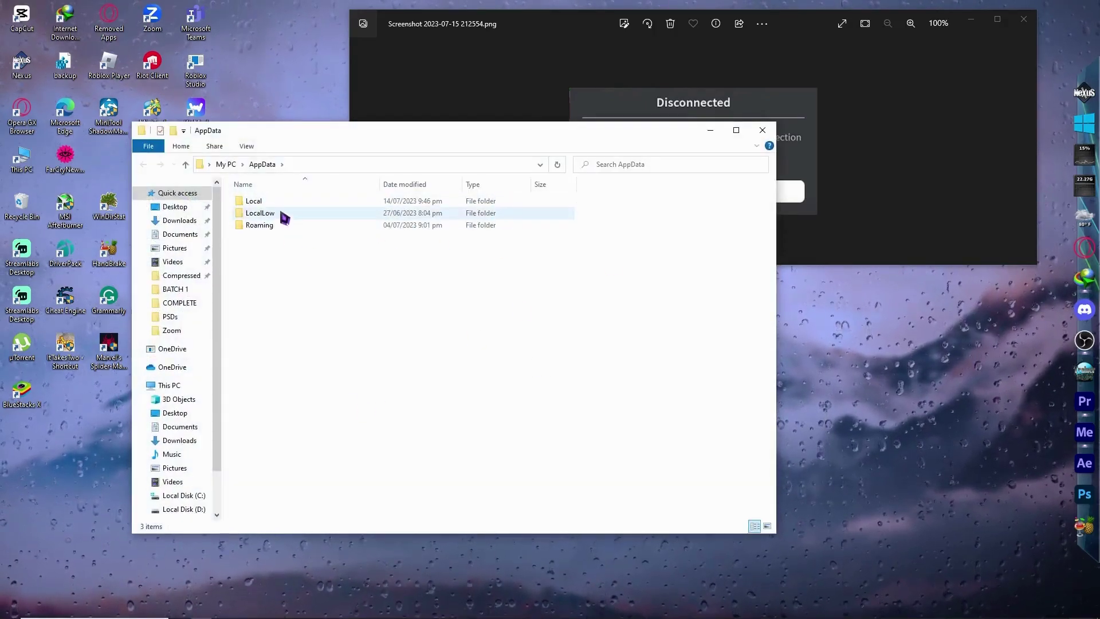
Step: Delete the Roblox folder inside AppData\Local
{"action": "double_click", "coordinate": [249, 205]}
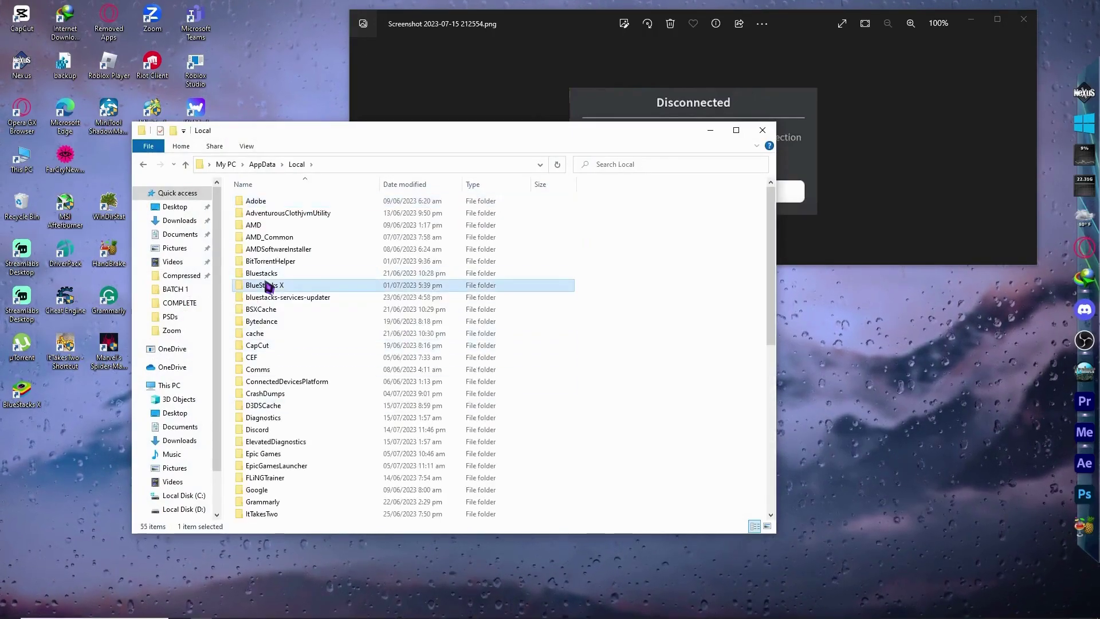
{"action": "scroll", "coordinate": [270, 286], "scroll_direction": "down", "scroll_amount": 9}
{"action": "left_click", "coordinate": [407, 321]}
{"action": "left_click", "coordinate": [281, 335]}
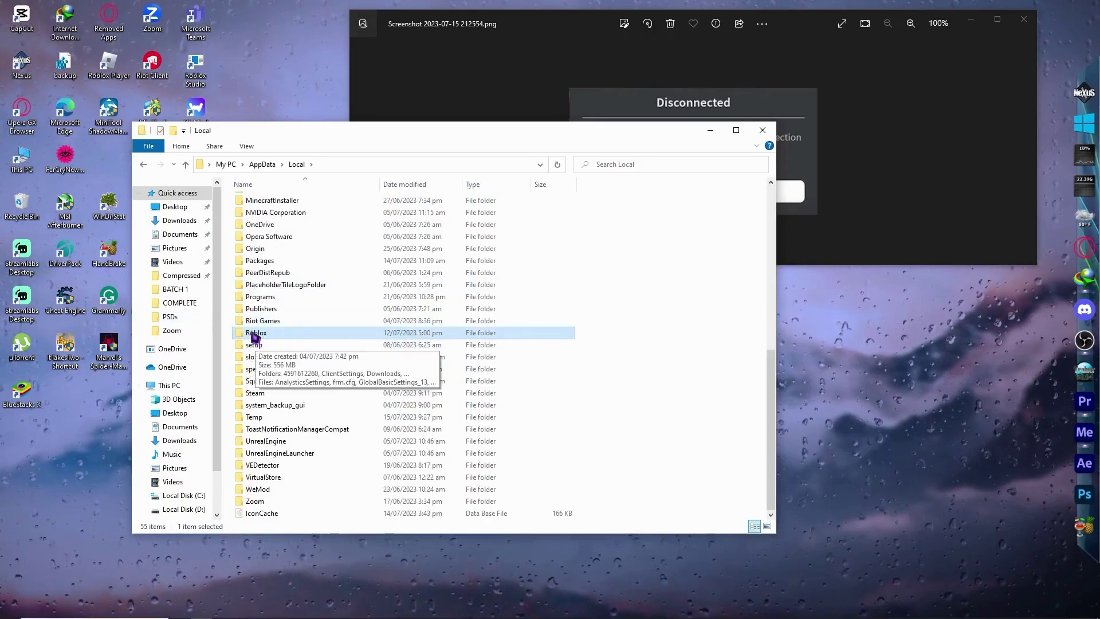
{"action": "right_click", "coordinate": [253, 334]}
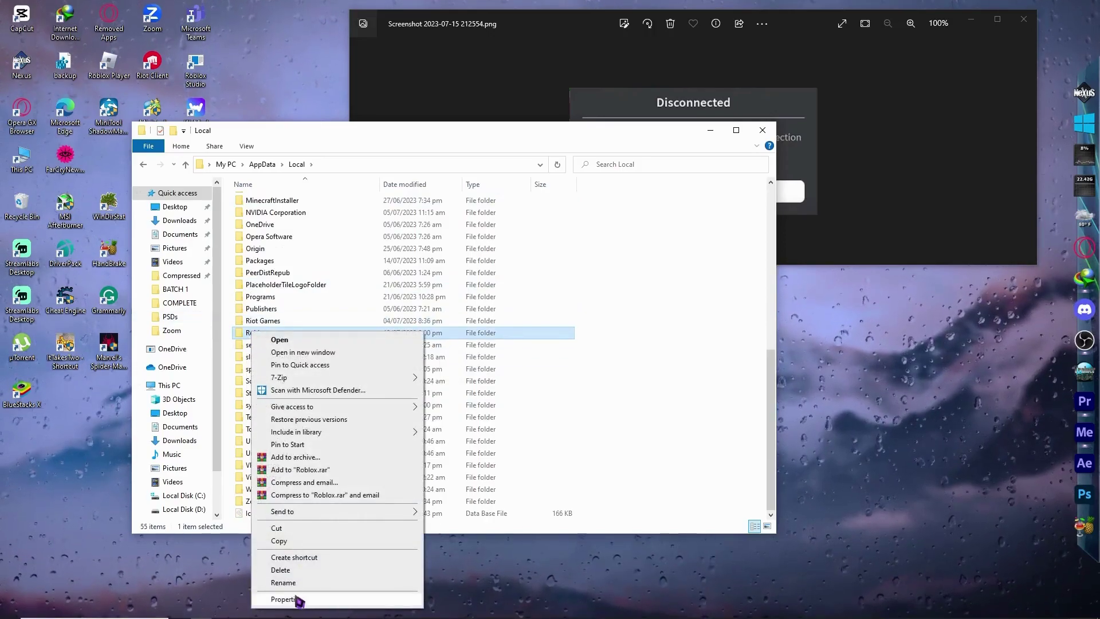
{"action": "left_click", "coordinate": [284, 570]}
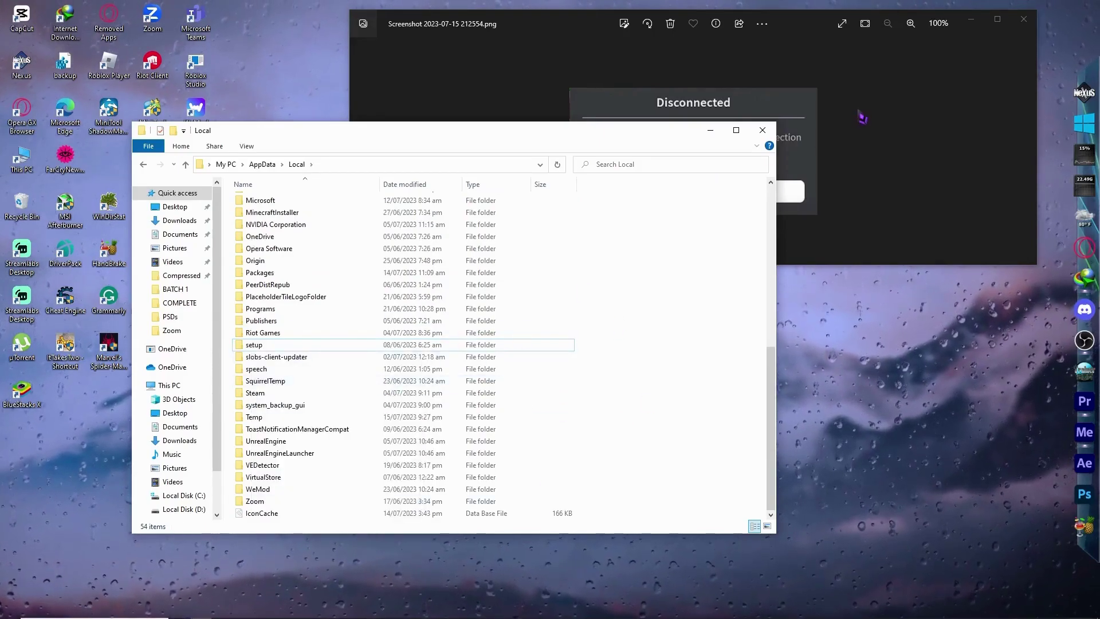
Step: Close the Photos error screenshot and the File Explorer window
{"action": "left_click", "coordinate": [1023, 19]}
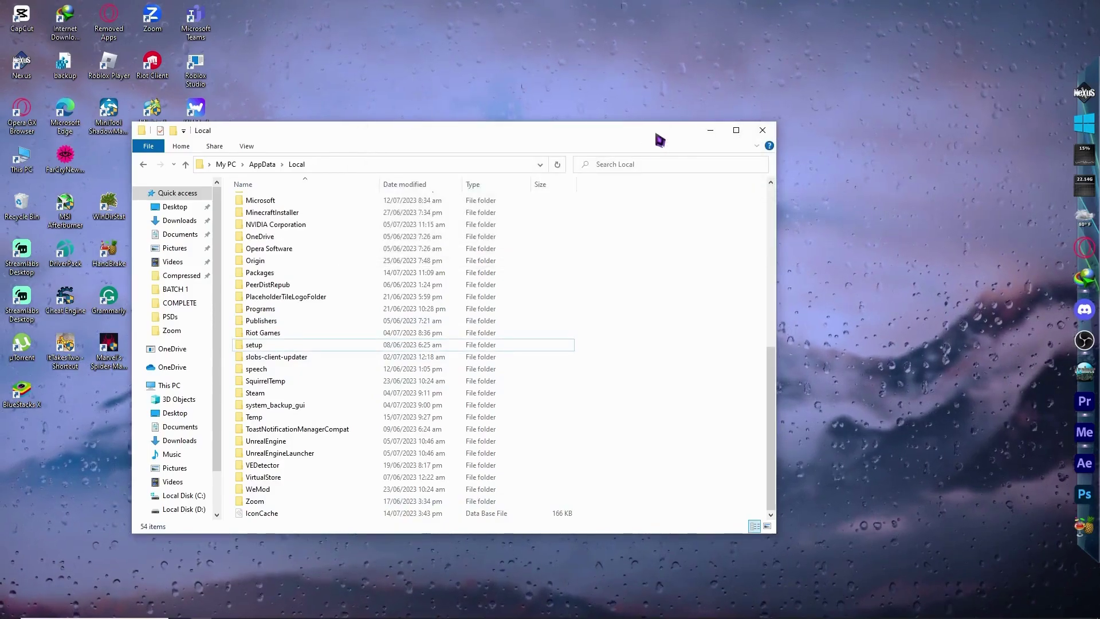
{"action": "left_click_drag", "start_coordinate": [658, 131], "coordinate": [722, 105]}
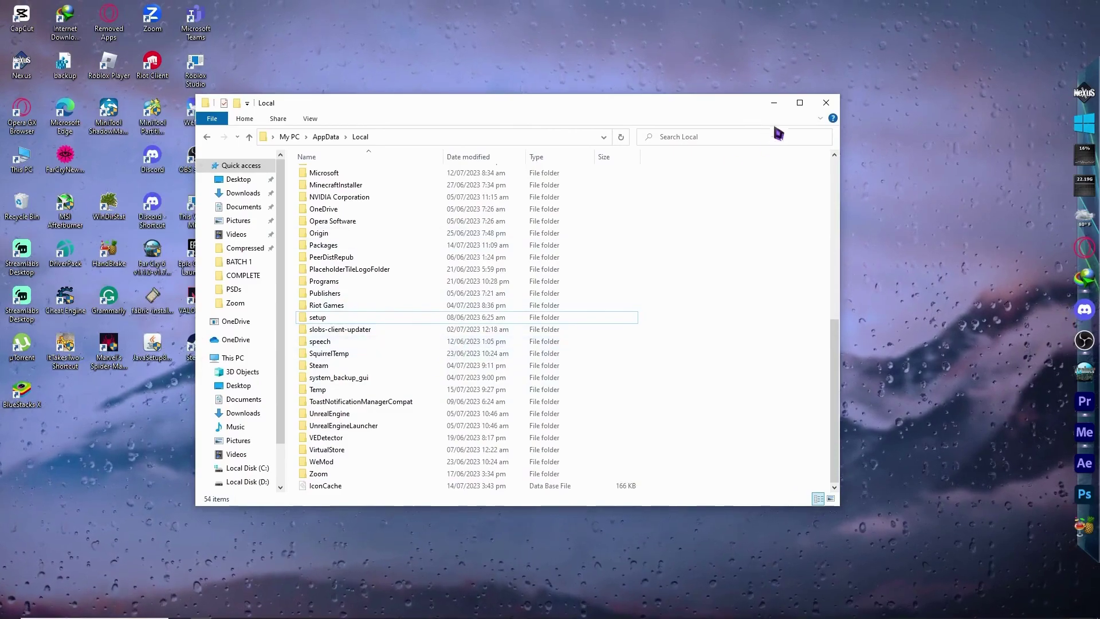
{"action": "left_click", "coordinate": [826, 103]}
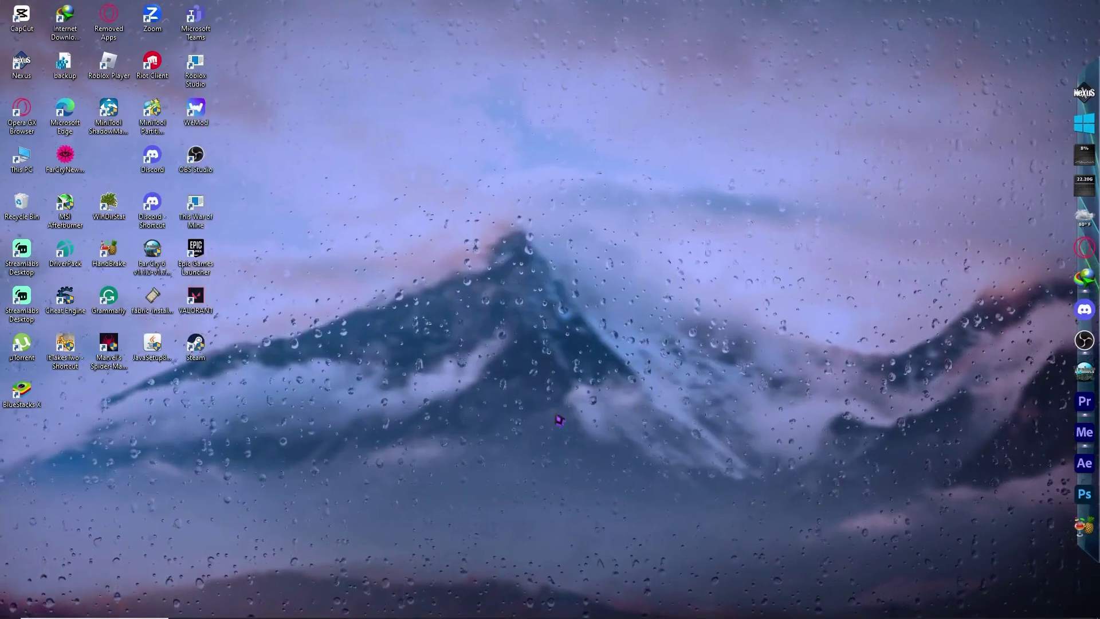
Step: Launch Google Chrome from Windows search
{"action": "mouse_move", "coordinate": [410, 612]}
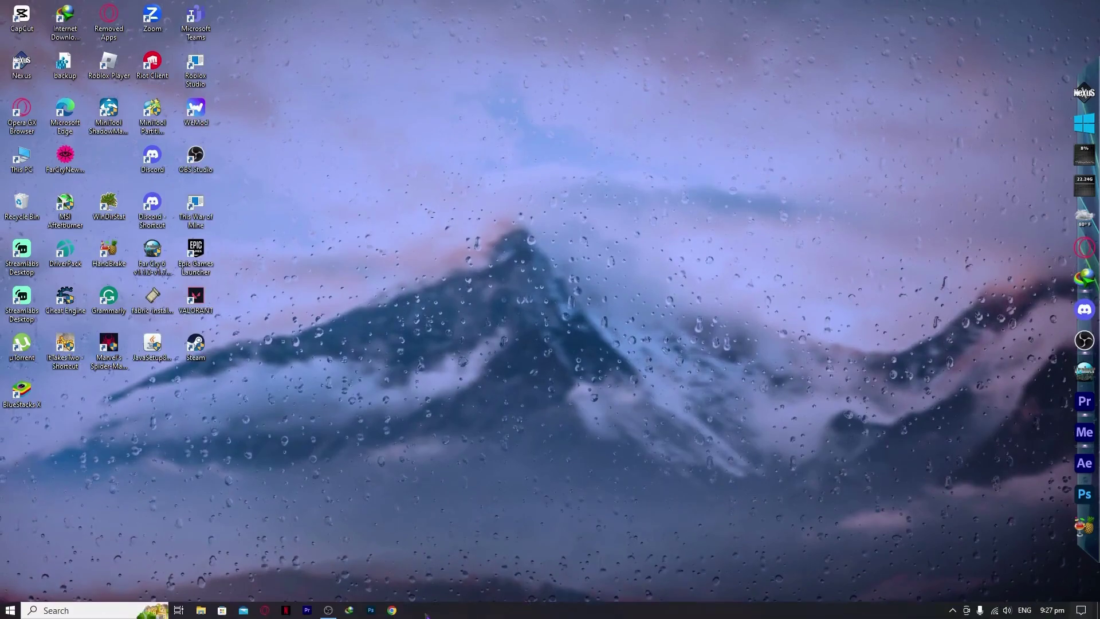
{"action": "left_click", "coordinate": [120, 611]}
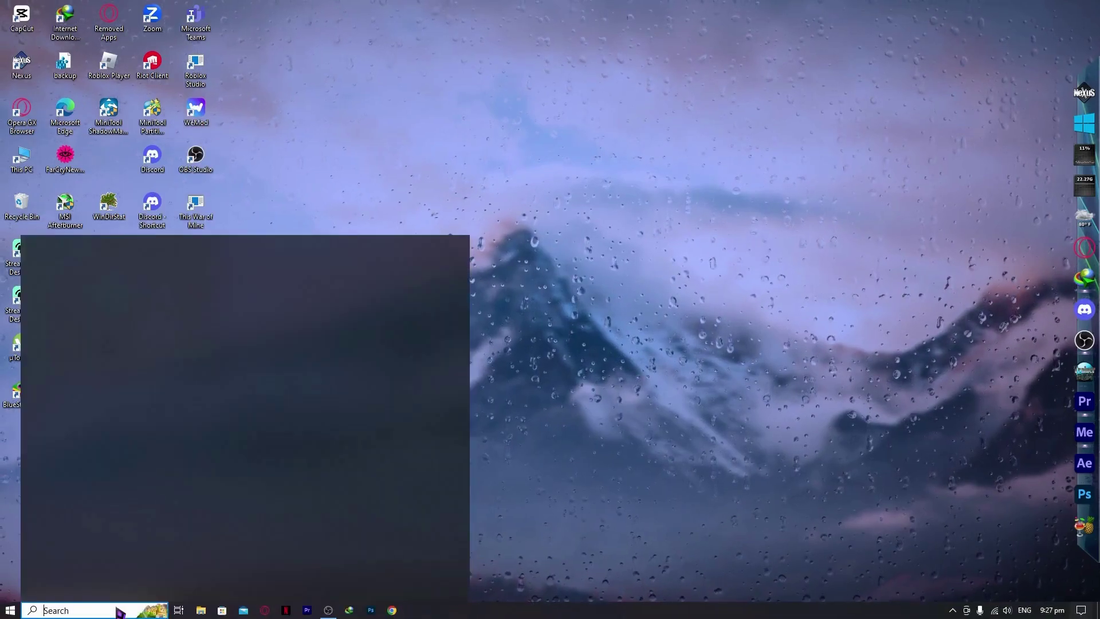
{"action": "type", "text": "chrome"}
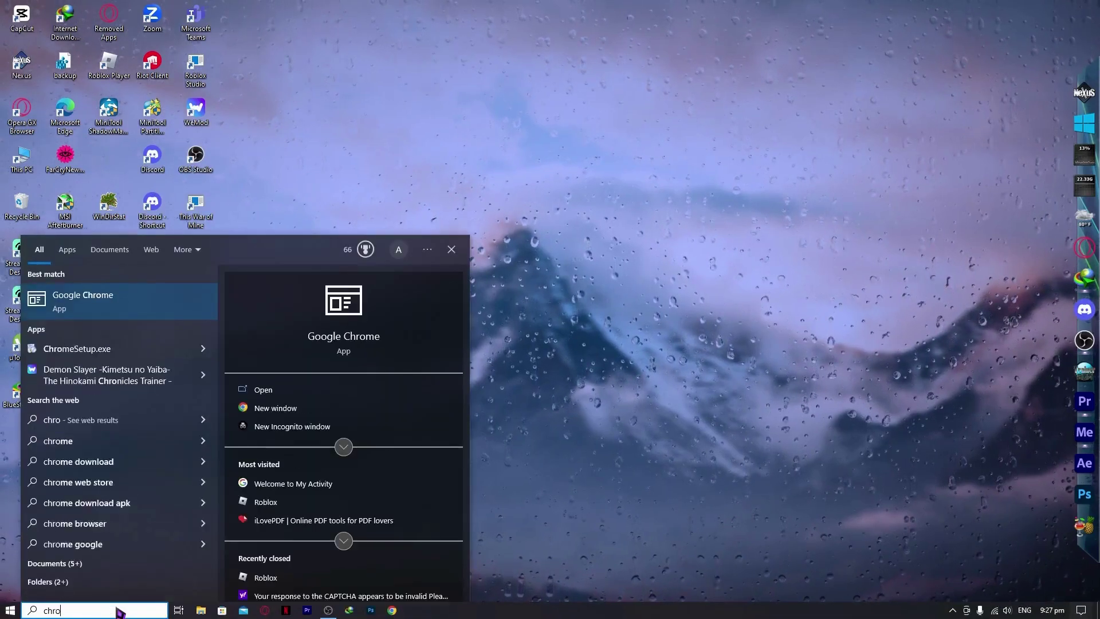
{"action": "left_click", "coordinate": [143, 301]}
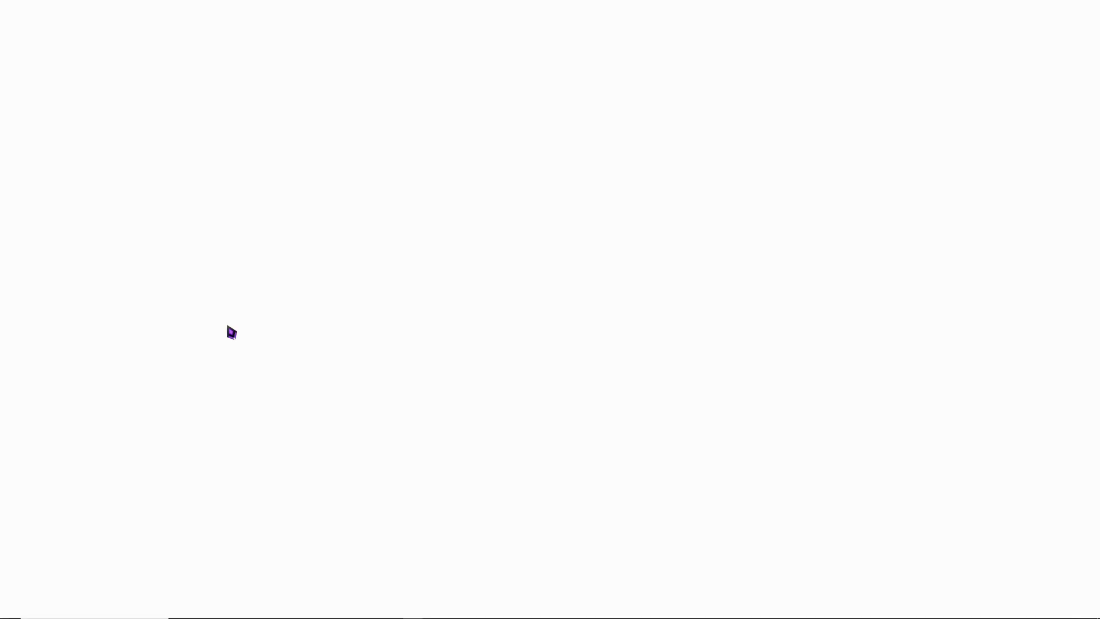
Step: Go through Chrome settings' Third-party cookies to the See all site data and permissions list
{"action": "left_click", "coordinate": [1088, 30]}
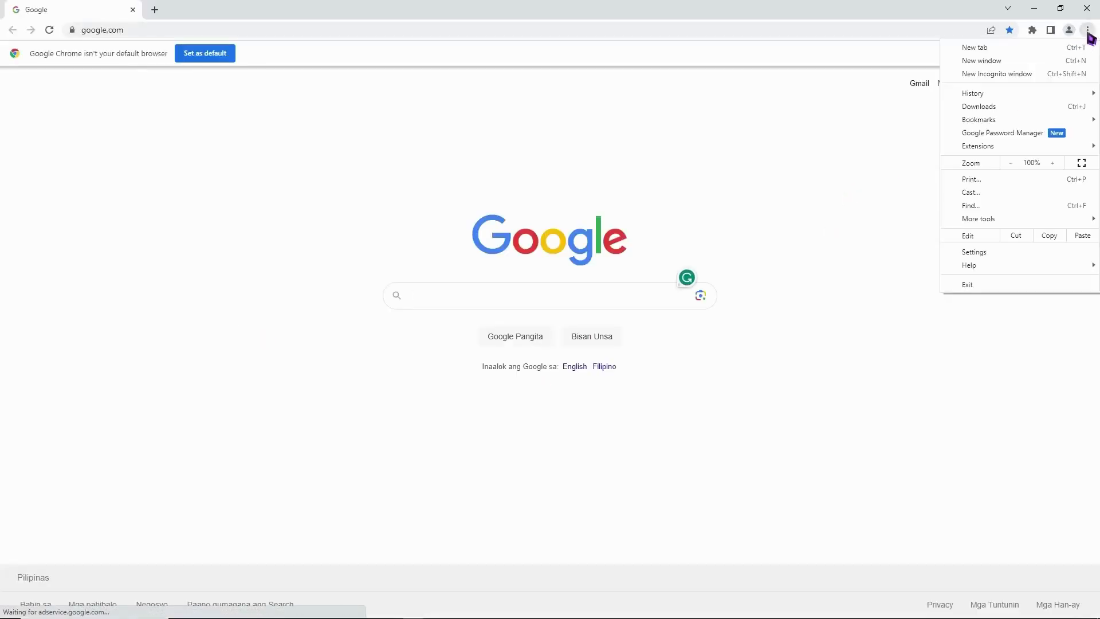
{"action": "left_click", "coordinate": [978, 254]}
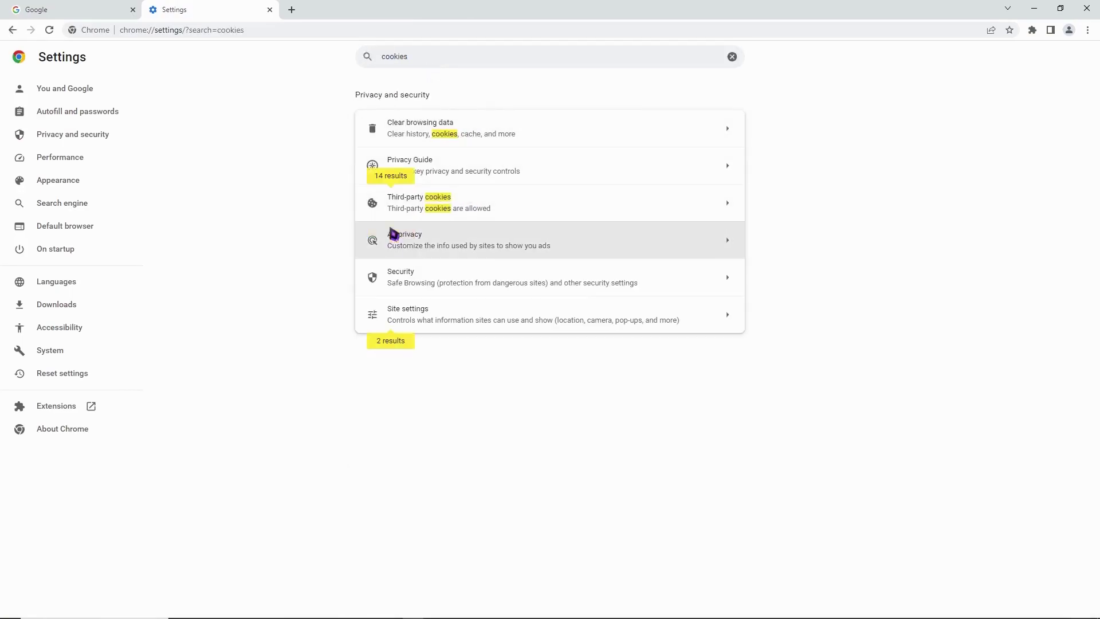
{"action": "left_click", "coordinate": [509, 220]}
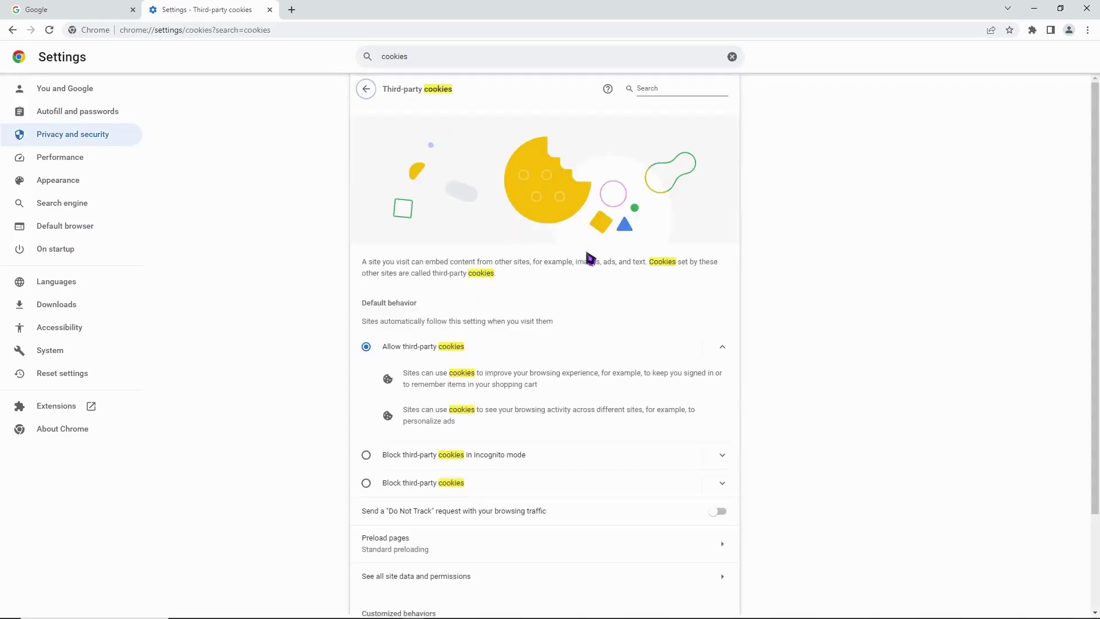
{"action": "scroll", "coordinate": [523, 329], "scroll_direction": "down", "scroll_amount": 2}
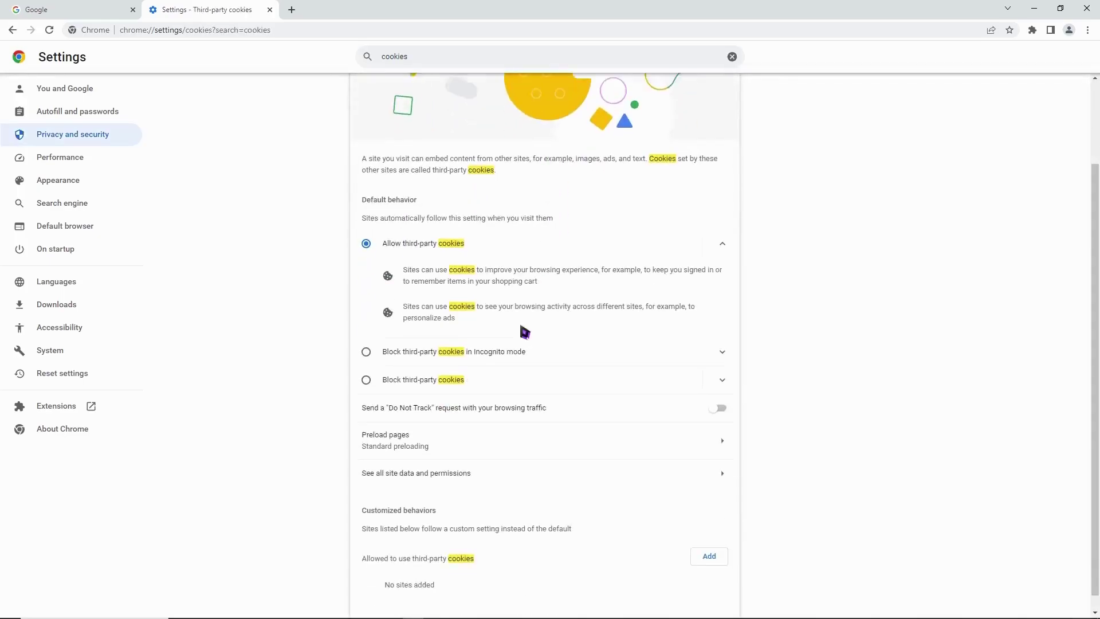
{"action": "left_click", "coordinate": [477, 474]}
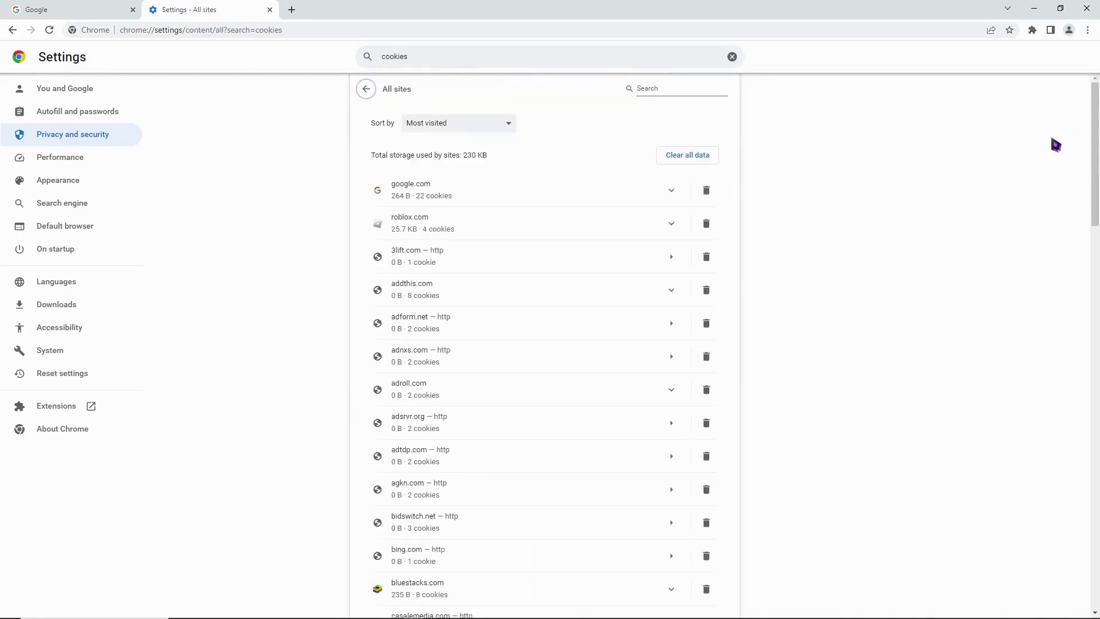
Step: Filter All sites for 'roblox', clear roblox.com's data to 0 B, and close Chrome
{"action": "left_click", "coordinate": [663, 91]}
{"action": "type", "text": "roblox"}
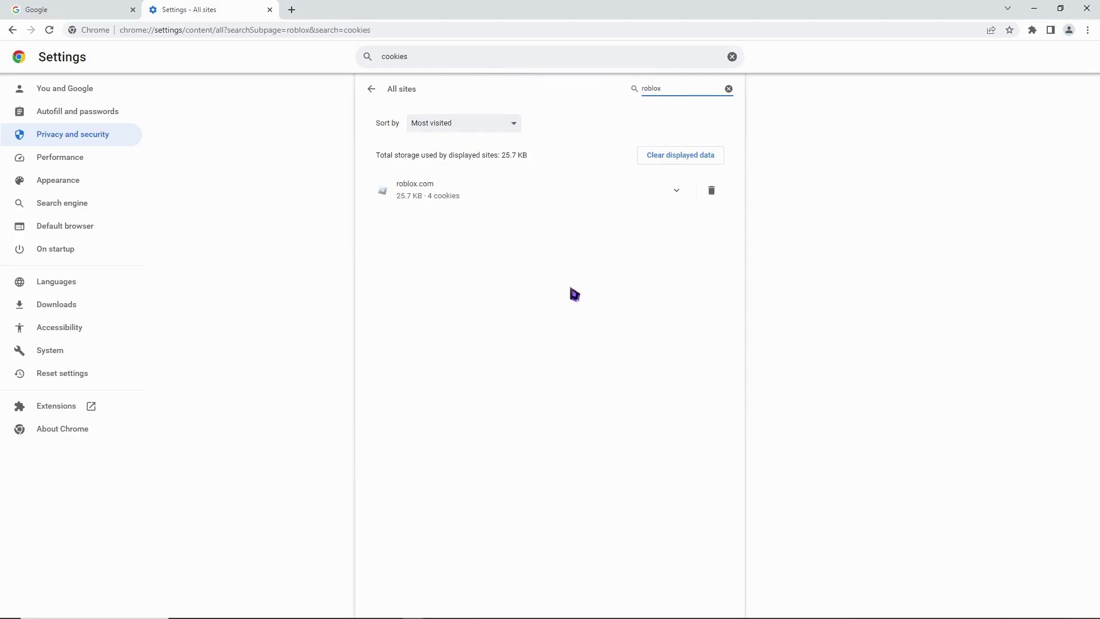
{"action": "left_click", "coordinate": [713, 193]}
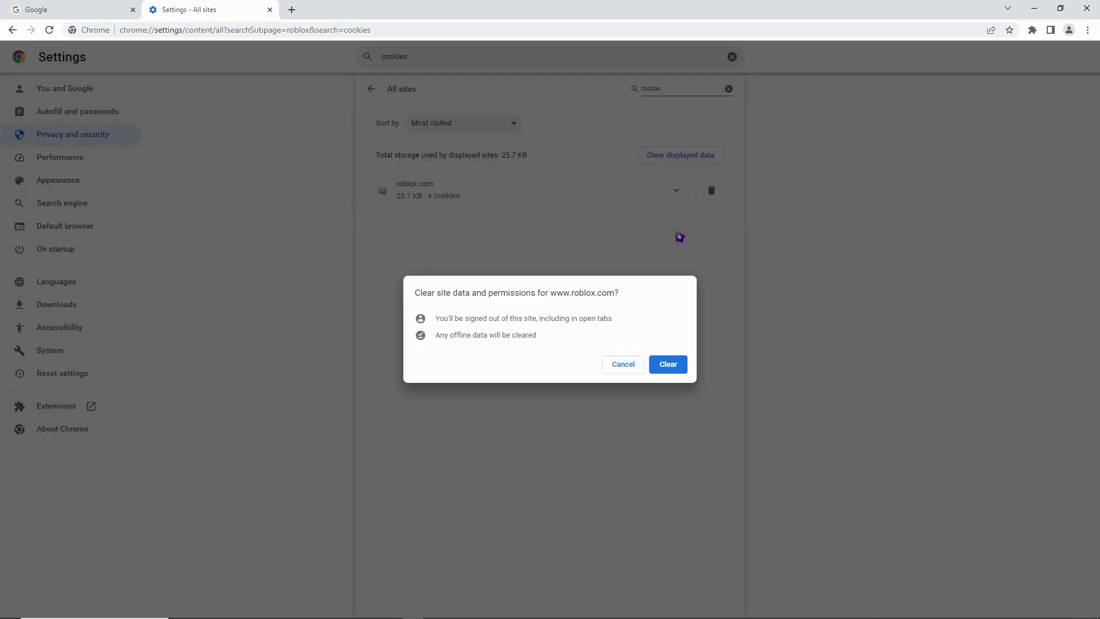
{"action": "left_click", "coordinate": [675, 373]}
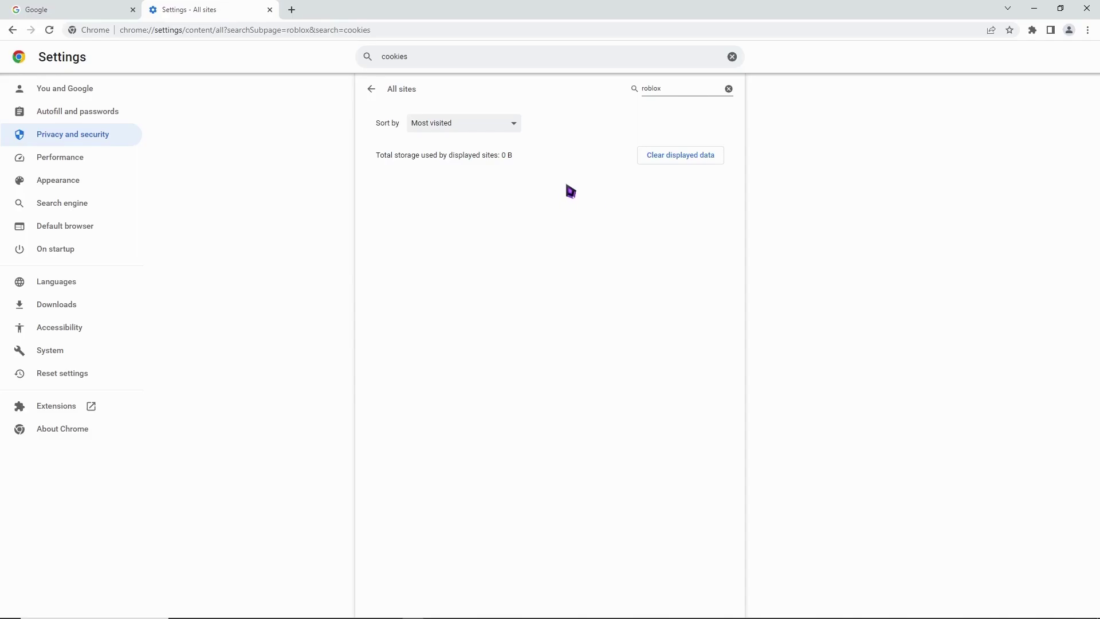
{"action": "key", "text": "super+d"}
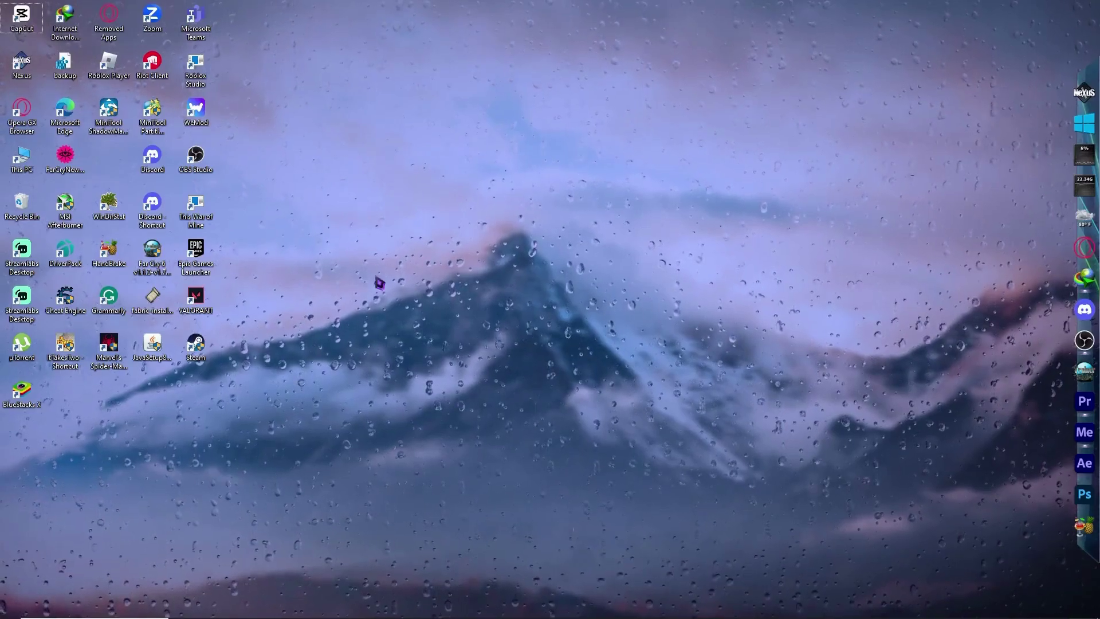
Step: Open Windows Defender Firewall's allowed apps list and unlock it with Change settings
{"action": "key", "text": "super"}
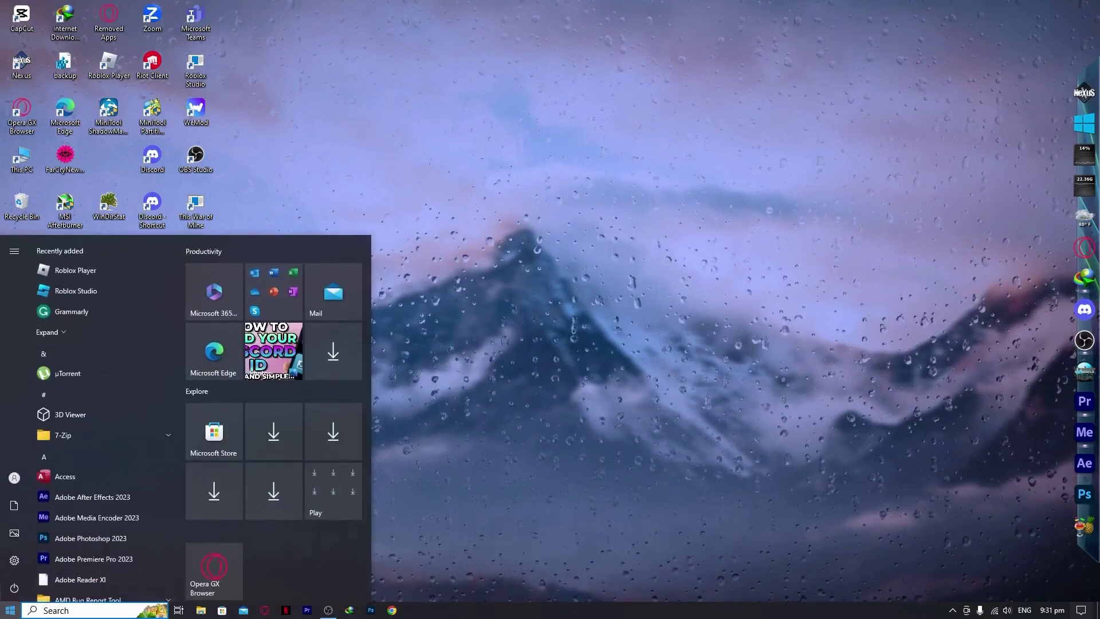
{"action": "type", "text": "firewall"}
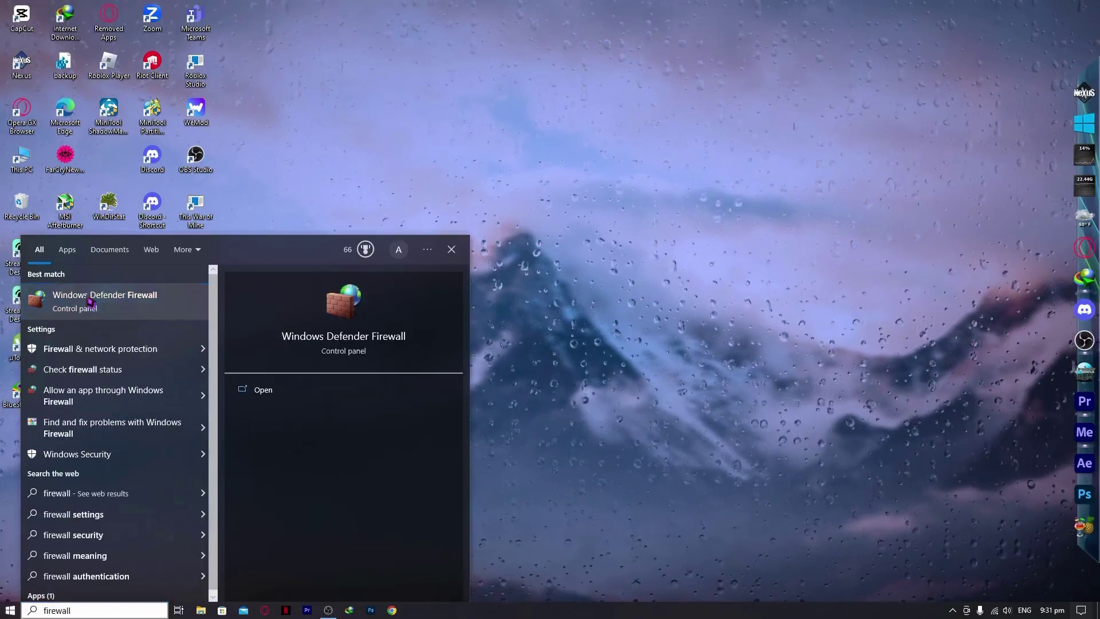
{"action": "left_click", "coordinate": [90, 302]}
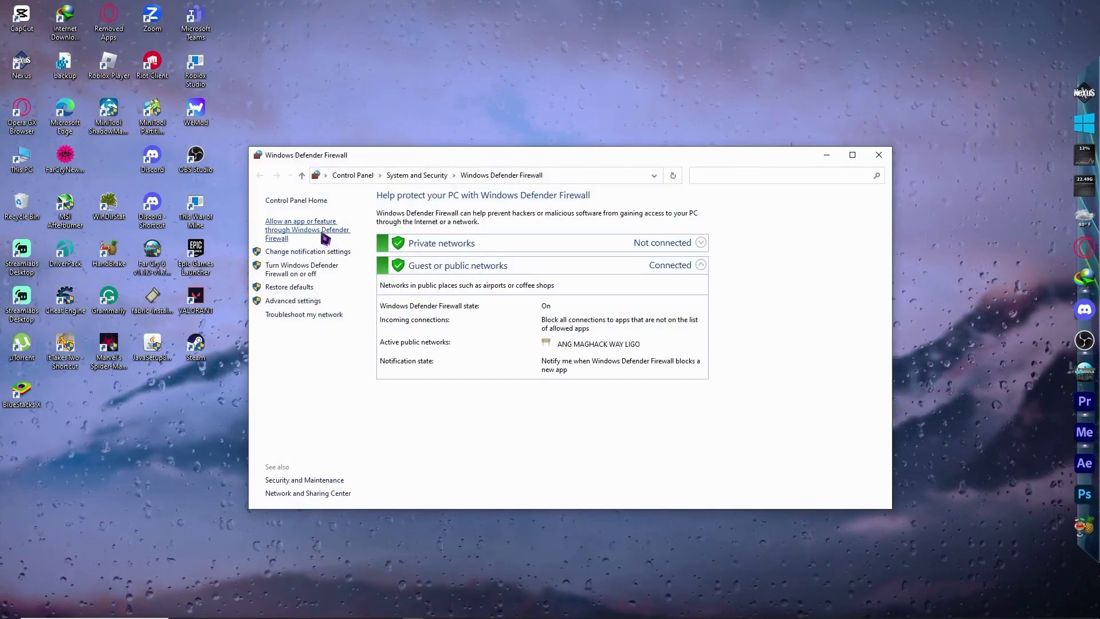
{"action": "left_click", "coordinate": [320, 232]}
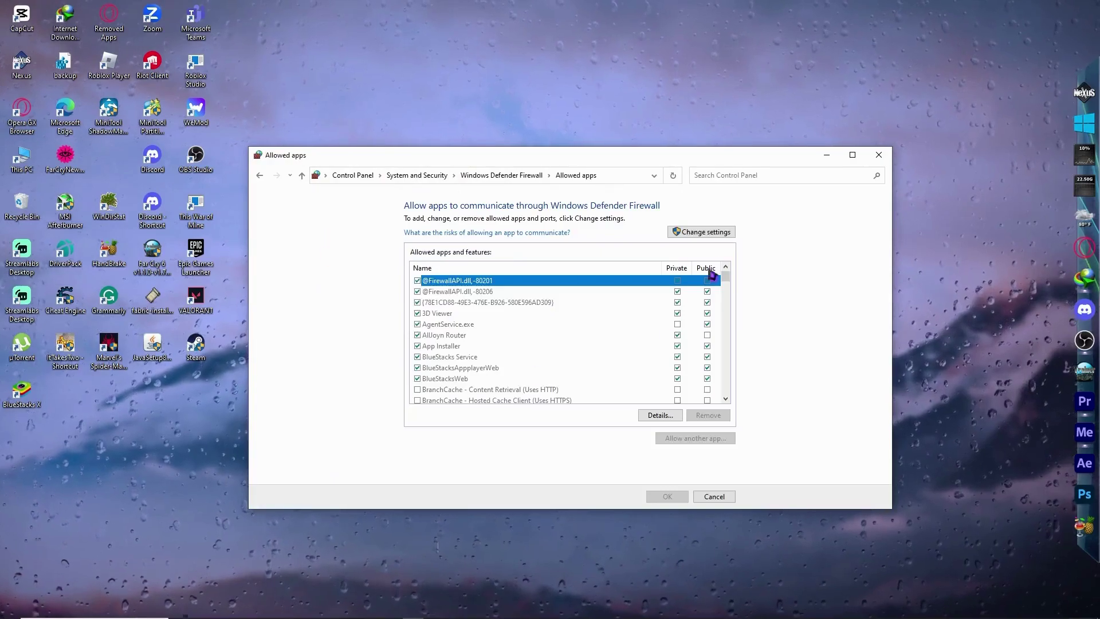
{"action": "left_click", "coordinate": [694, 233]}
Step: Find the Roblox entry in the allowed apps list and toggle its Private network access
{"action": "scroll", "coordinate": [573, 327], "scroll_direction": "down", "scroll_amount": 8}
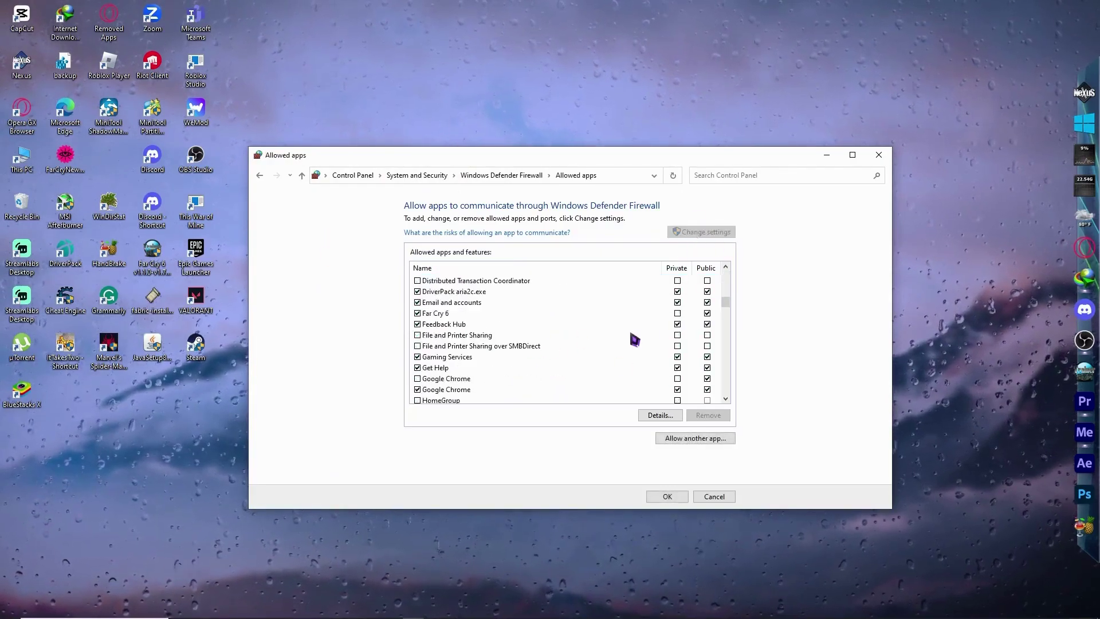
{"action": "scroll", "coordinate": [467, 338], "scroll_direction": "down", "scroll_amount": 15}
{"action": "scroll", "coordinate": [443, 347], "scroll_direction": "up", "scroll_amount": 6}
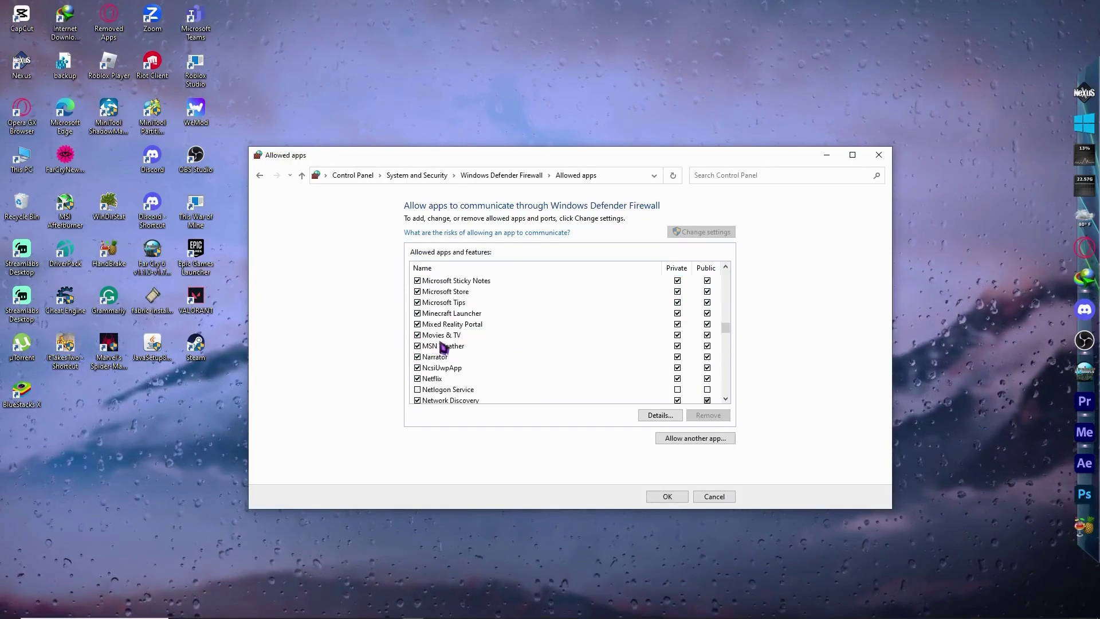
{"action": "left_click", "coordinate": [442, 339]}
{"action": "key", "text": "r"}
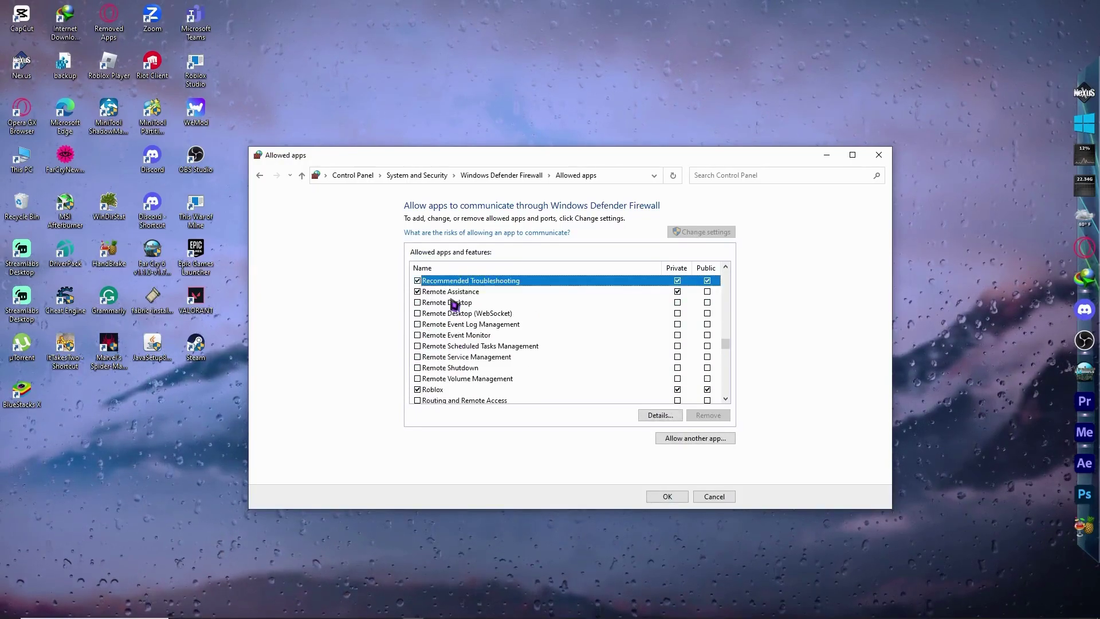
{"action": "key", "text": "r"}
{"action": "scroll", "coordinate": [455, 321], "scroll_direction": "down", "scroll_amount": 5}
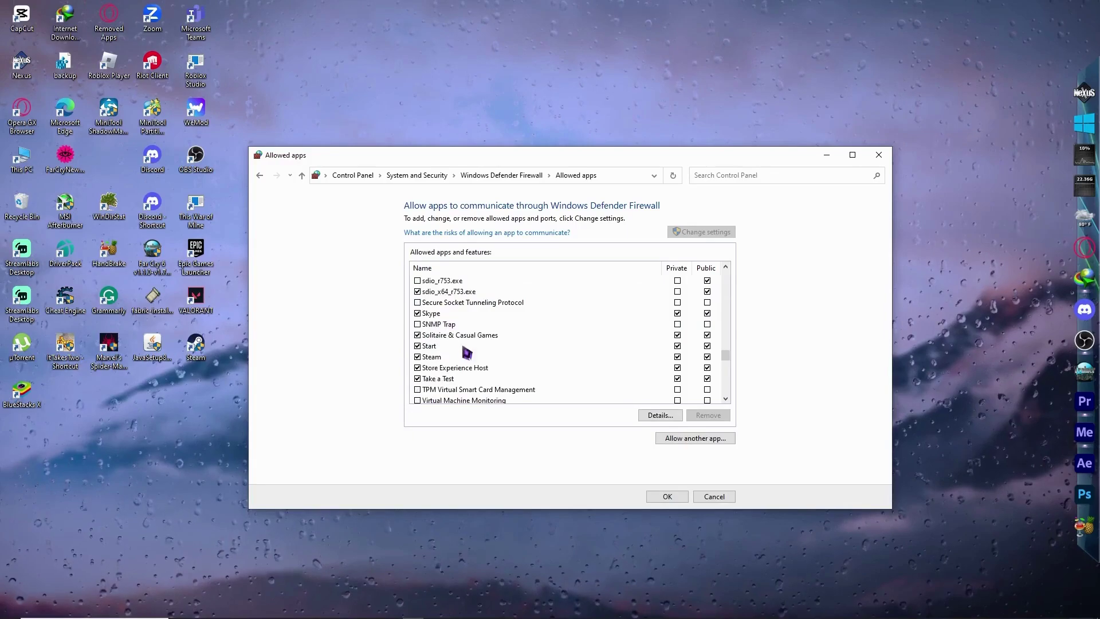
{"action": "scroll", "coordinate": [444, 326], "scroll_direction": "up", "scroll_amount": 2}
{"action": "left_click", "coordinate": [441, 326]}
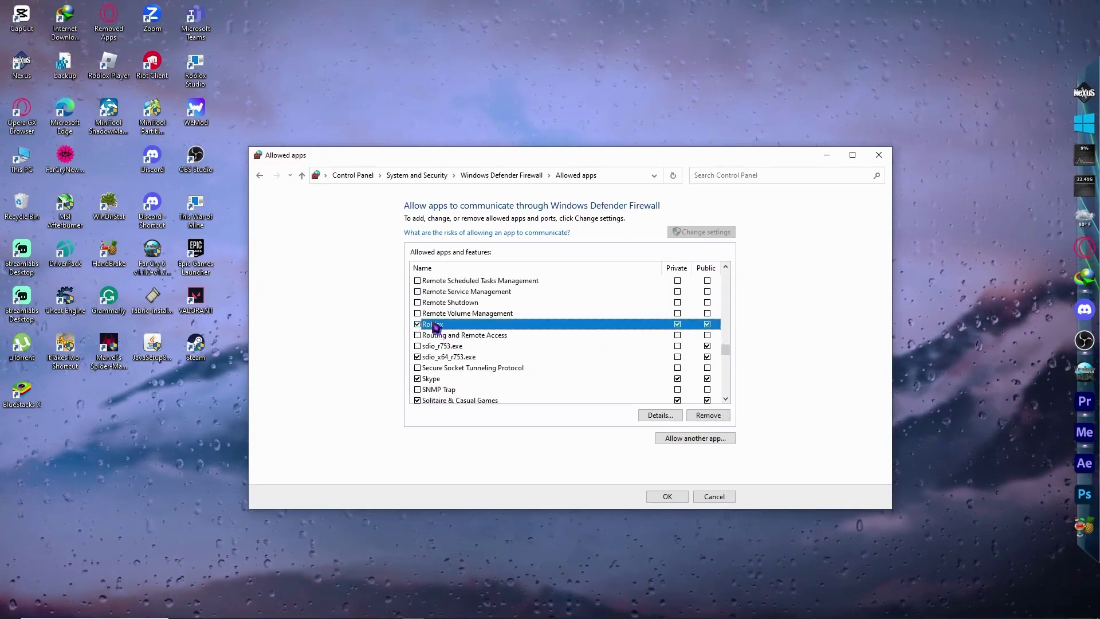
{"action": "left_click", "coordinate": [691, 337]}
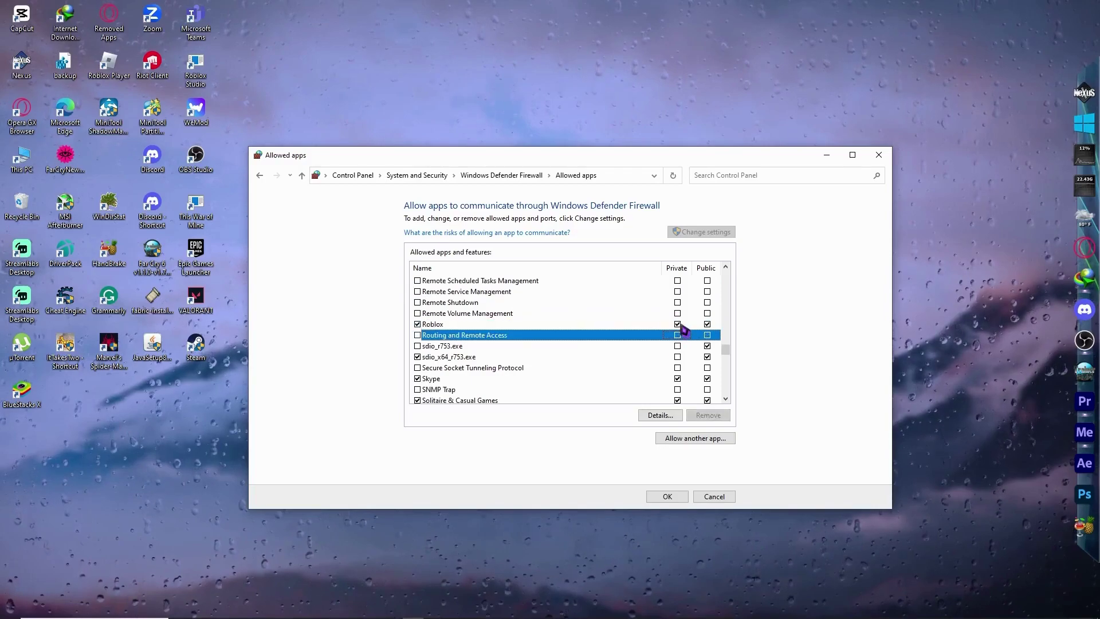
{"action": "left_click", "coordinate": [677, 325]}
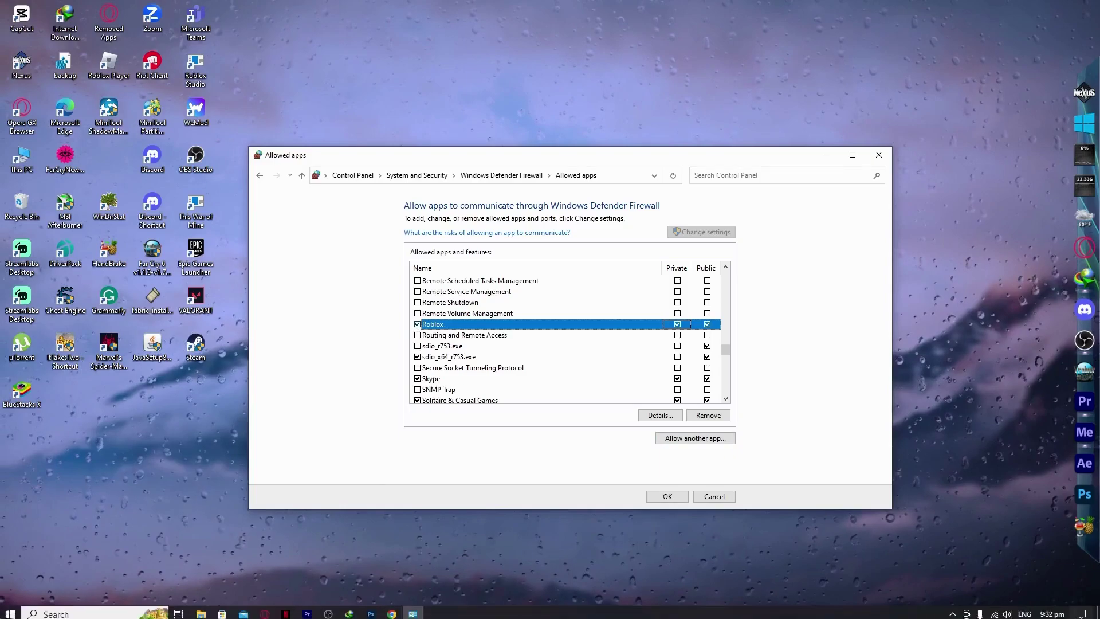
Step: Search 'roblox' and open the Roblox Player result's file location on the Desktop
{"action": "left_click", "coordinate": [11, 610]}
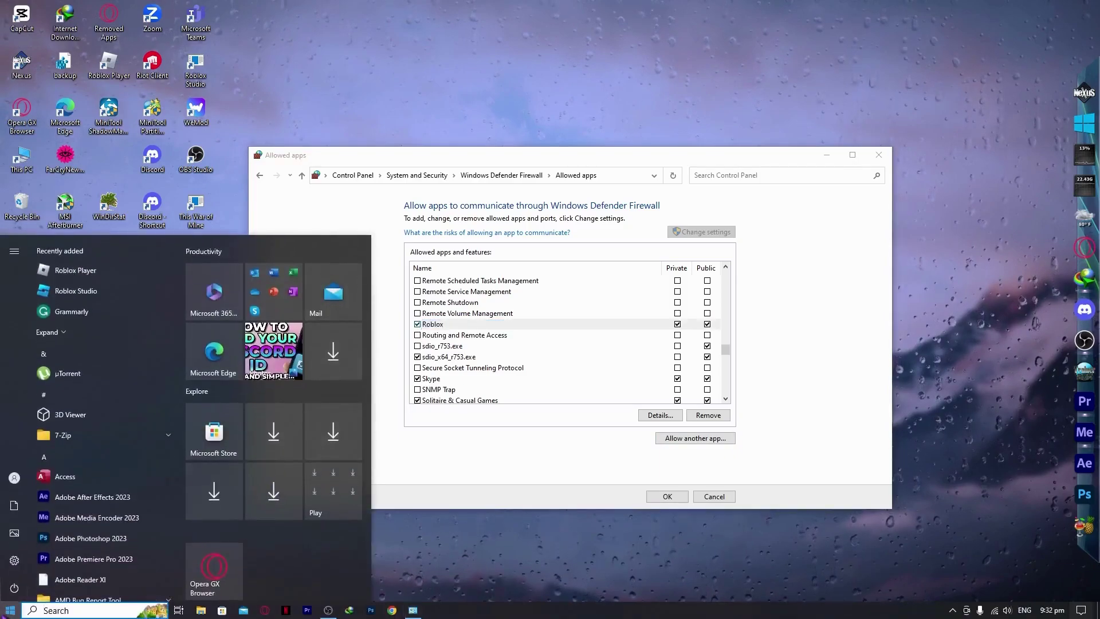
{"action": "type", "text": "roblox"}
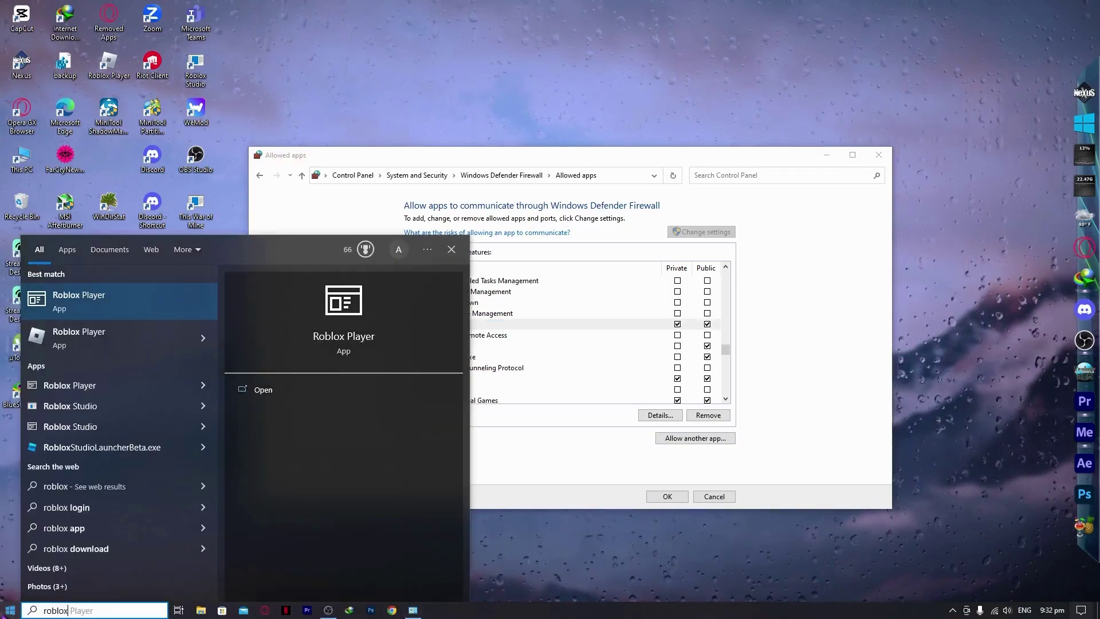
{"action": "right_click", "coordinate": [141, 350]}
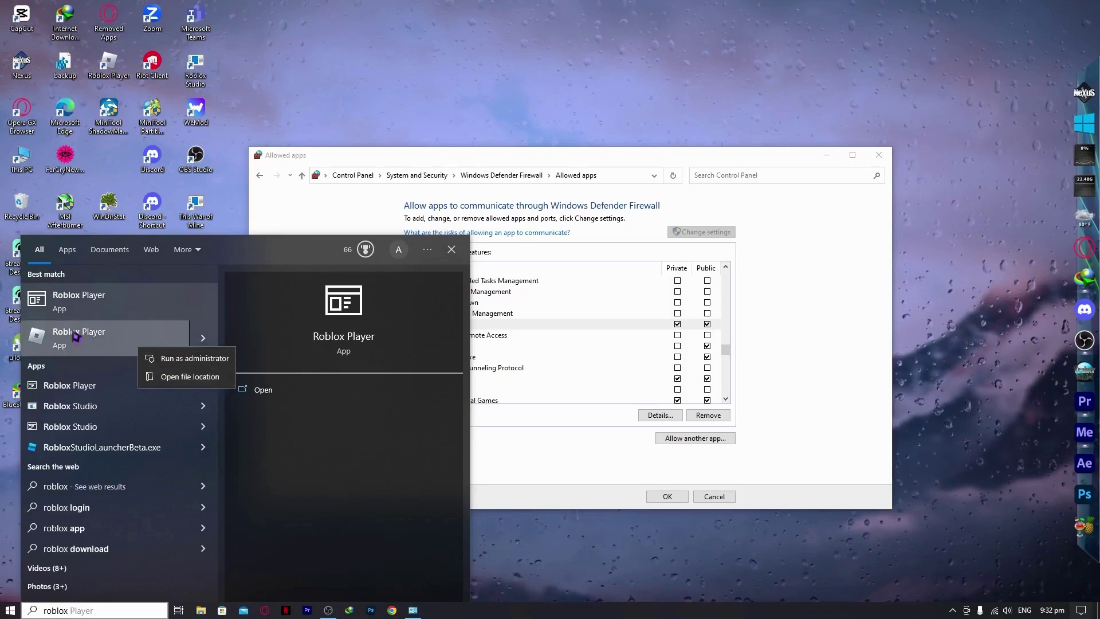
{"action": "right_click", "coordinate": [104, 341]}
{"action": "left_click", "coordinate": [146, 370]}
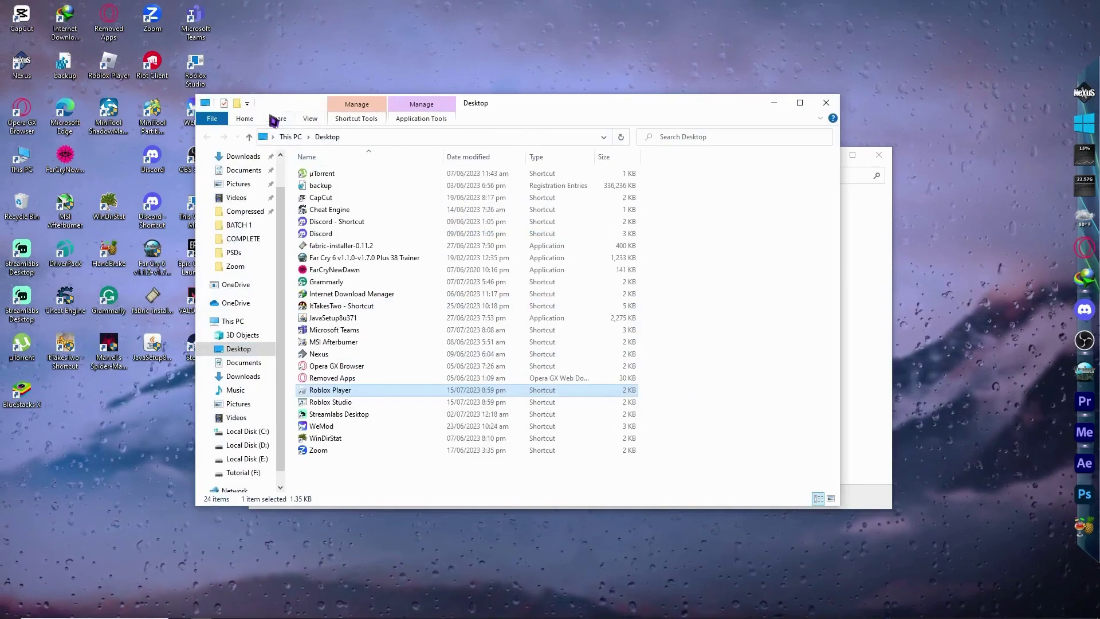
Step: View the Desktop path holding the Roblox Player shortcut, then close that Explorer window
{"action": "left_click", "coordinate": [527, 139]}
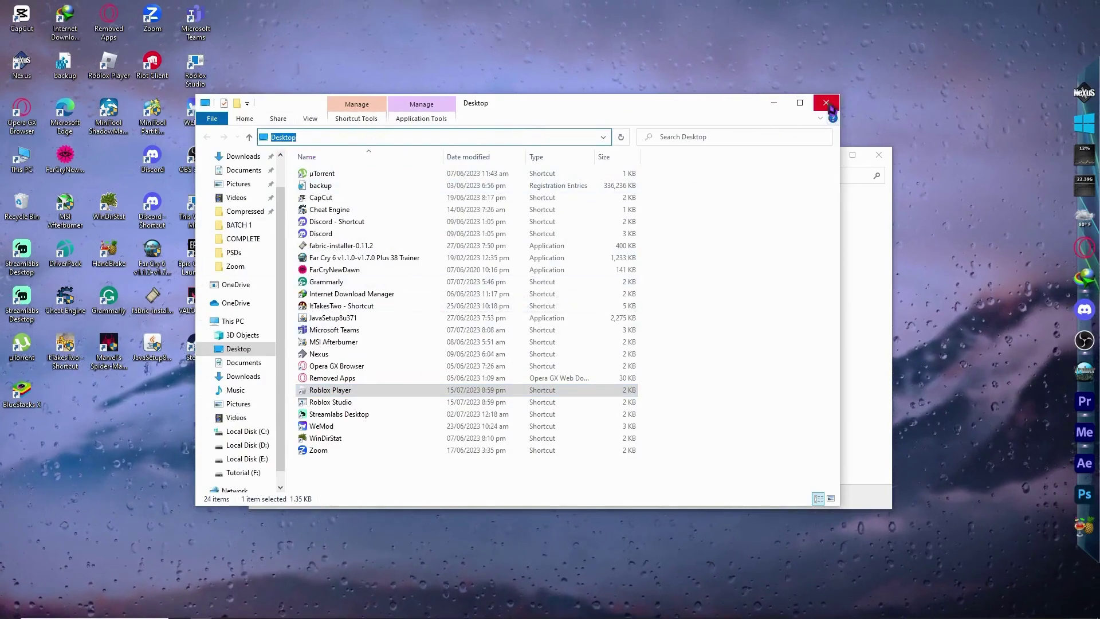
{"action": "left_click", "coordinate": [764, 218]}
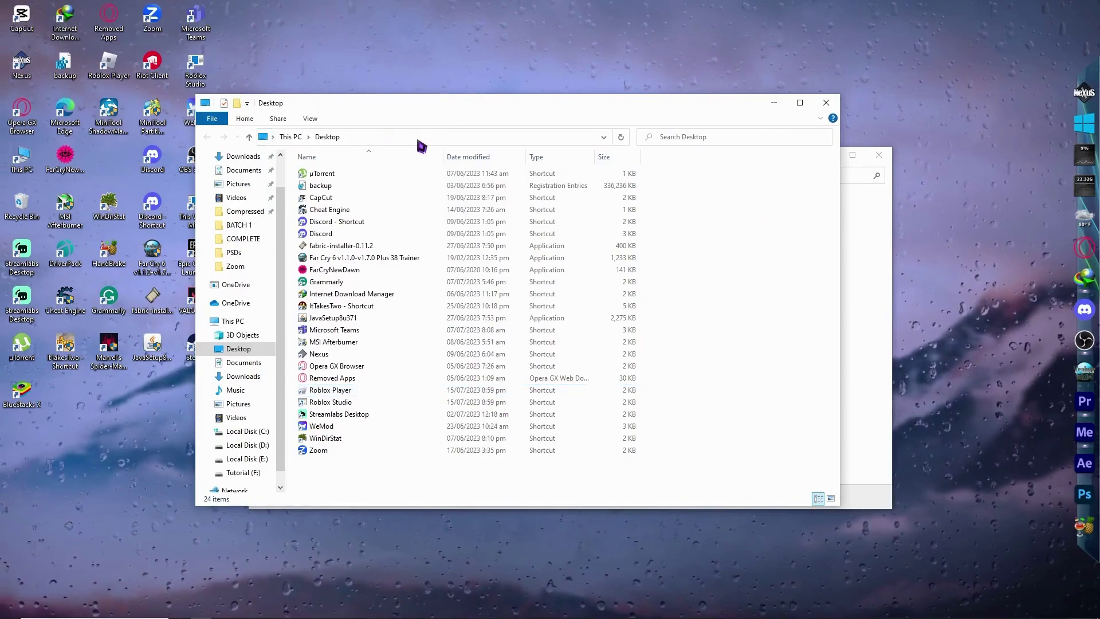
{"action": "left_click", "coordinate": [402, 138]}
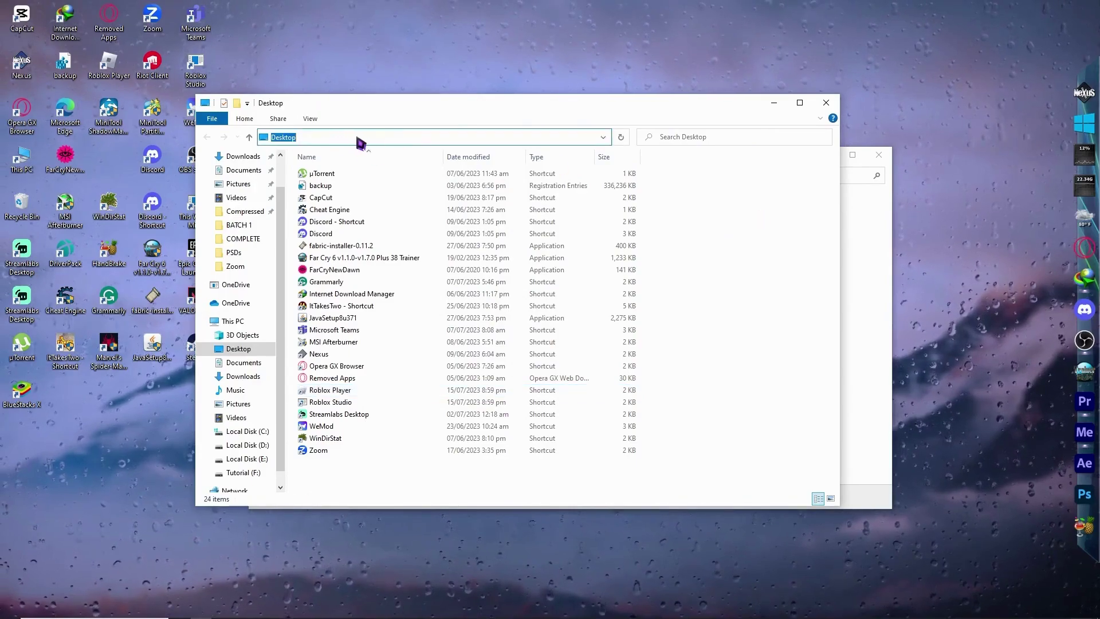
{"action": "left_click", "coordinate": [826, 103]}
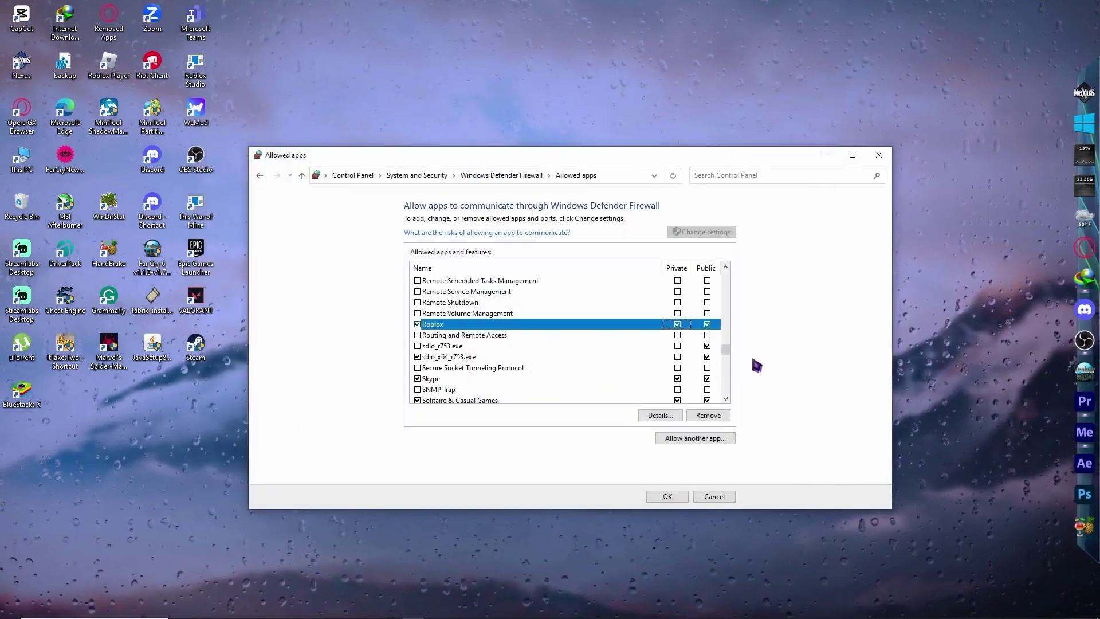
Step: Add the Desktop's Roblox Player shortcut as another allowed app via Browse
{"action": "left_click", "coordinate": [686, 440]}
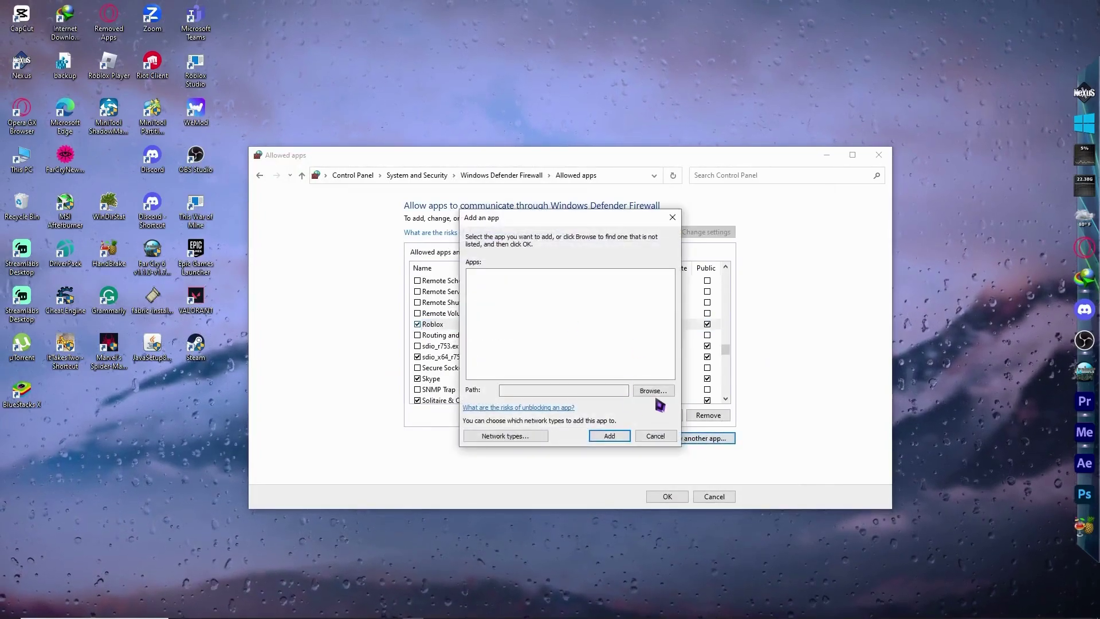
{"action": "left_click", "coordinate": [654, 392]}
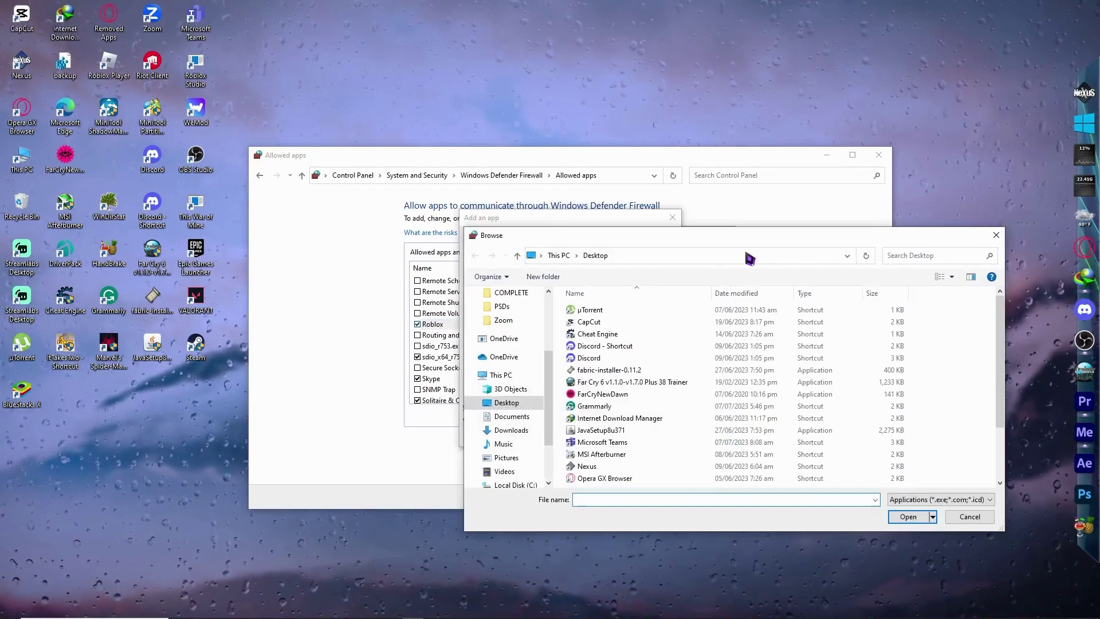
{"action": "left_click", "coordinate": [747, 254]}
{"action": "left_click", "coordinate": [725, 261]}
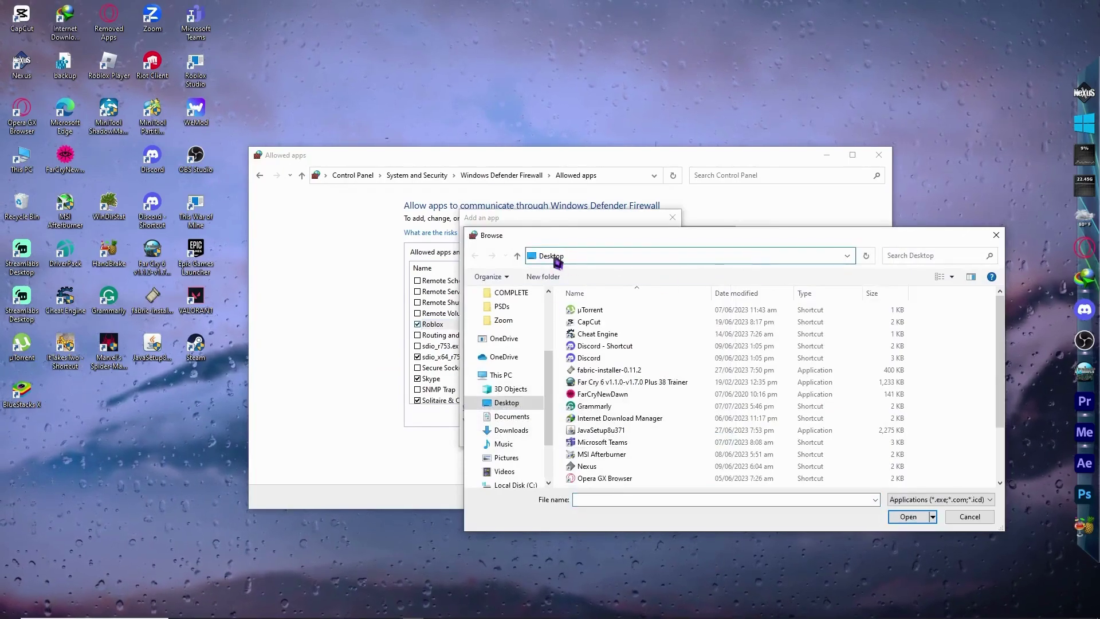
{"action": "scroll", "coordinate": [674, 416], "scroll_direction": "down", "scroll_amount": 2}
{"action": "left_click", "coordinate": [599, 421]}
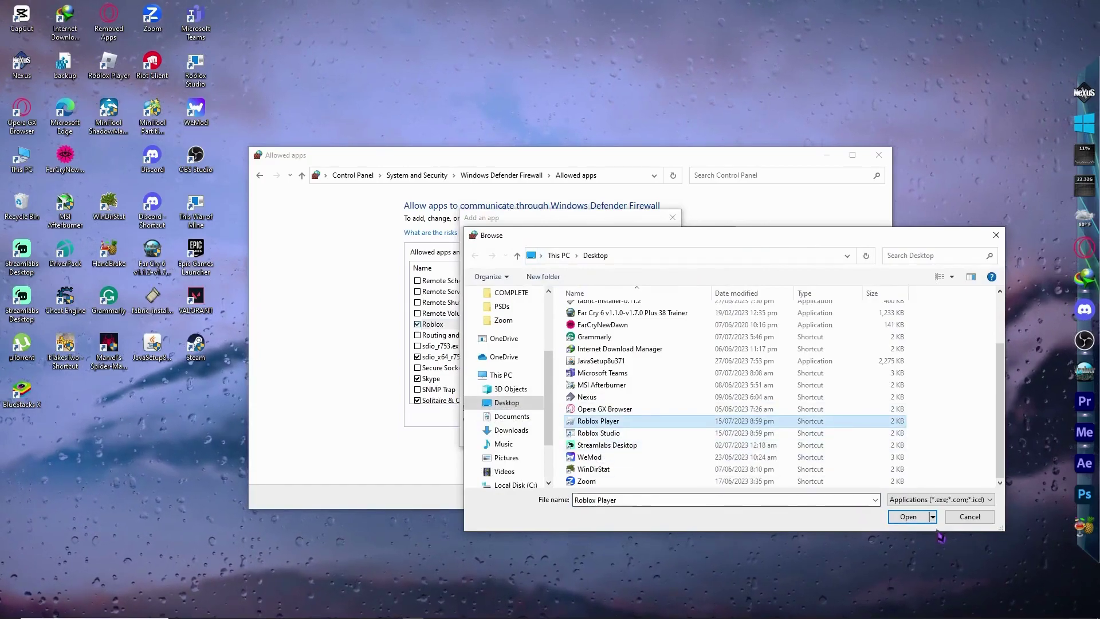
{"action": "left_click", "coordinate": [910, 517]}
{"action": "left_click", "coordinate": [609, 435]}
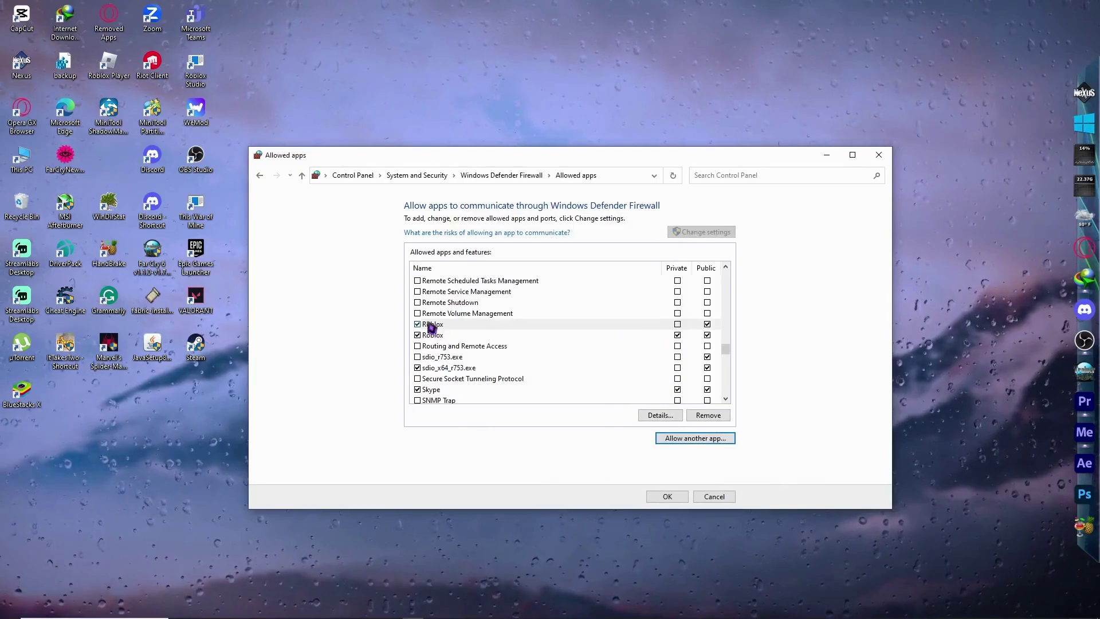
Step: Tick Private for the first Roblox entry, save with OK, and close the firewall
{"action": "left_click", "coordinate": [678, 324]}
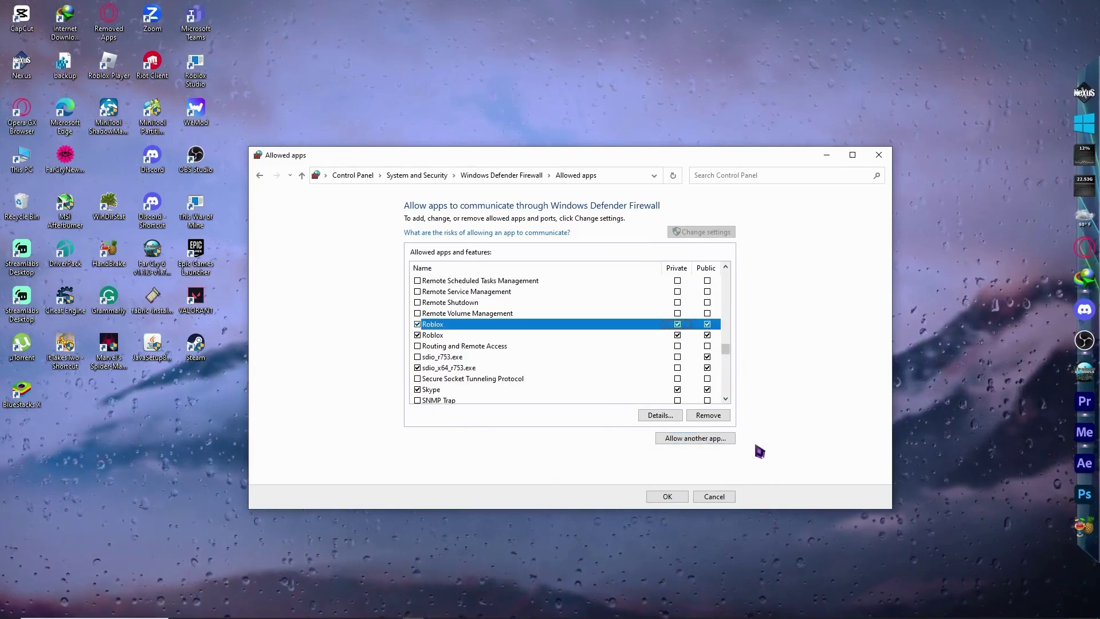
{"action": "left_click", "coordinate": [667, 497]}
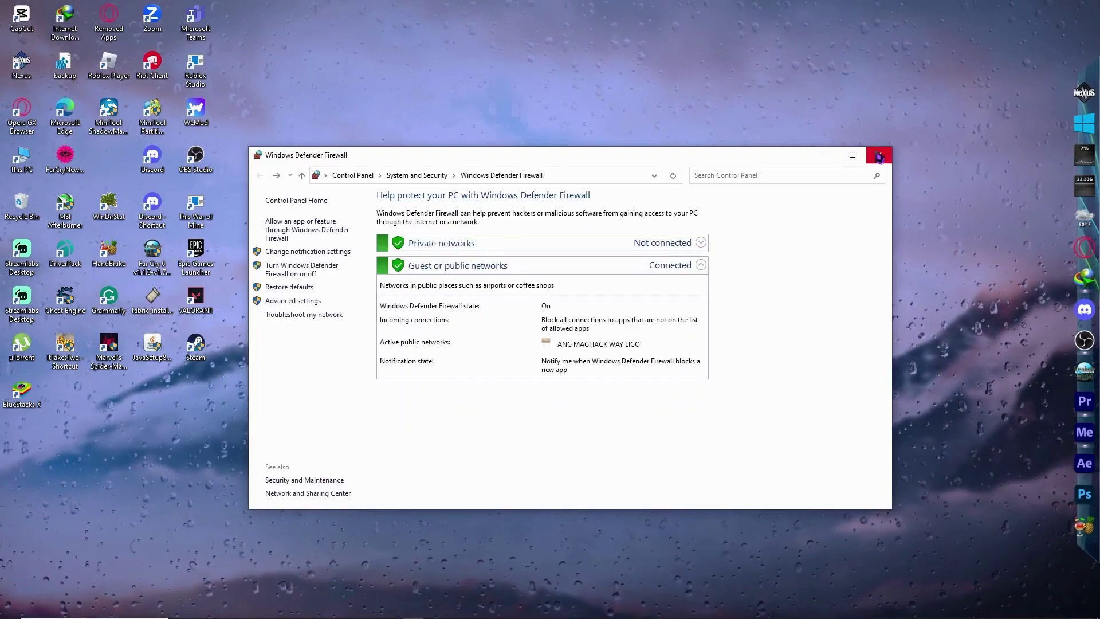
{"action": "left_click", "coordinate": [871, 164]}
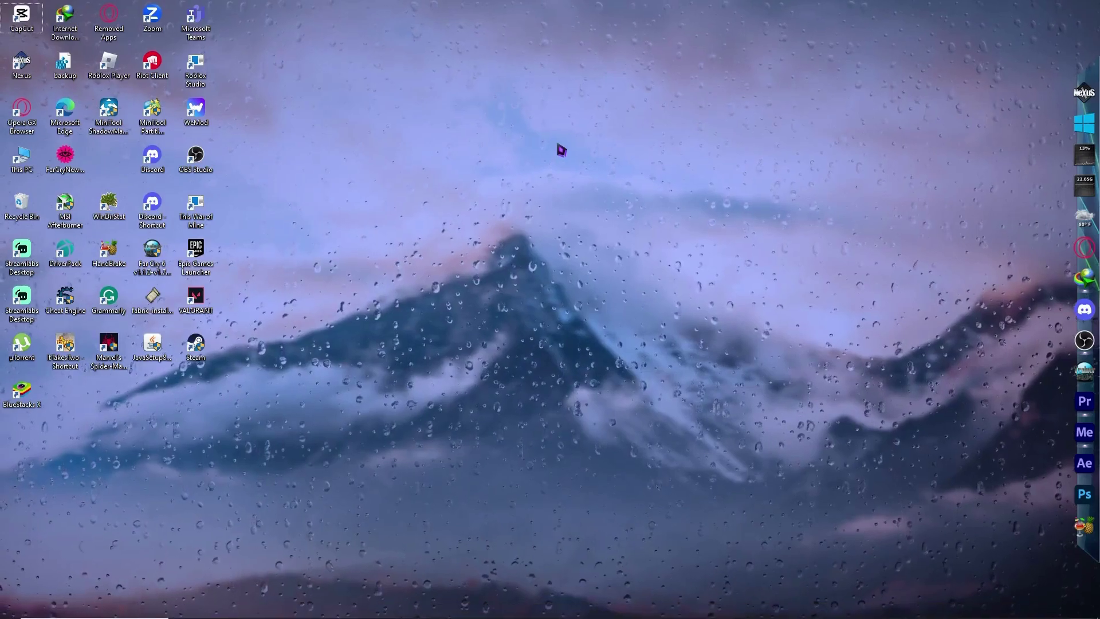
Step: Search 'roblox' and open the Roblox Player shortcut's file location
{"action": "key", "text": "super"}
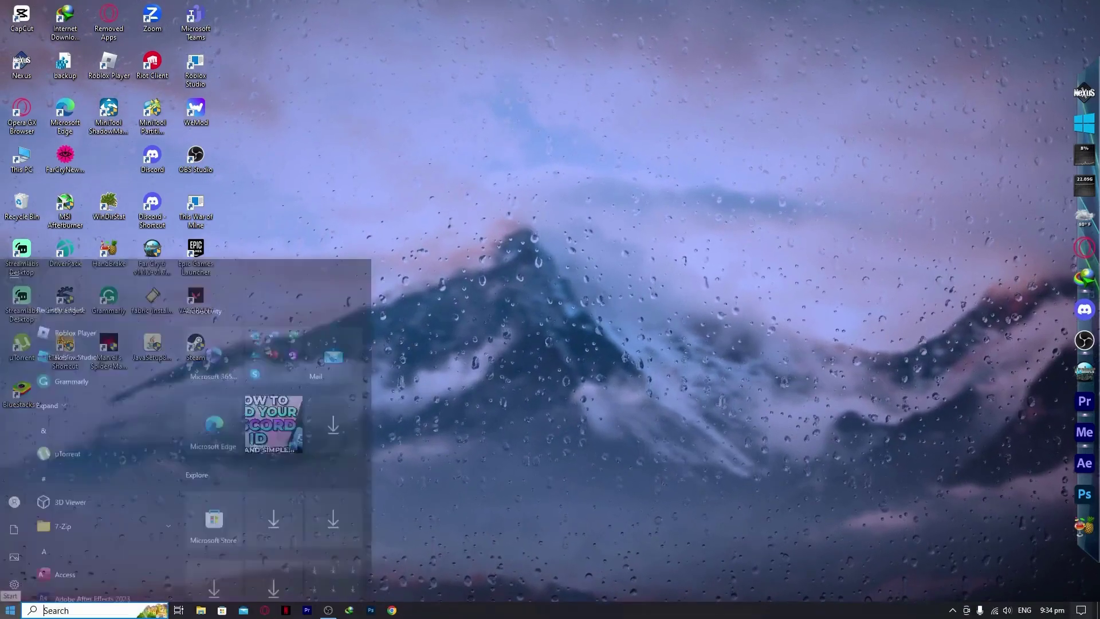
{"action": "type", "text": "roblox"}
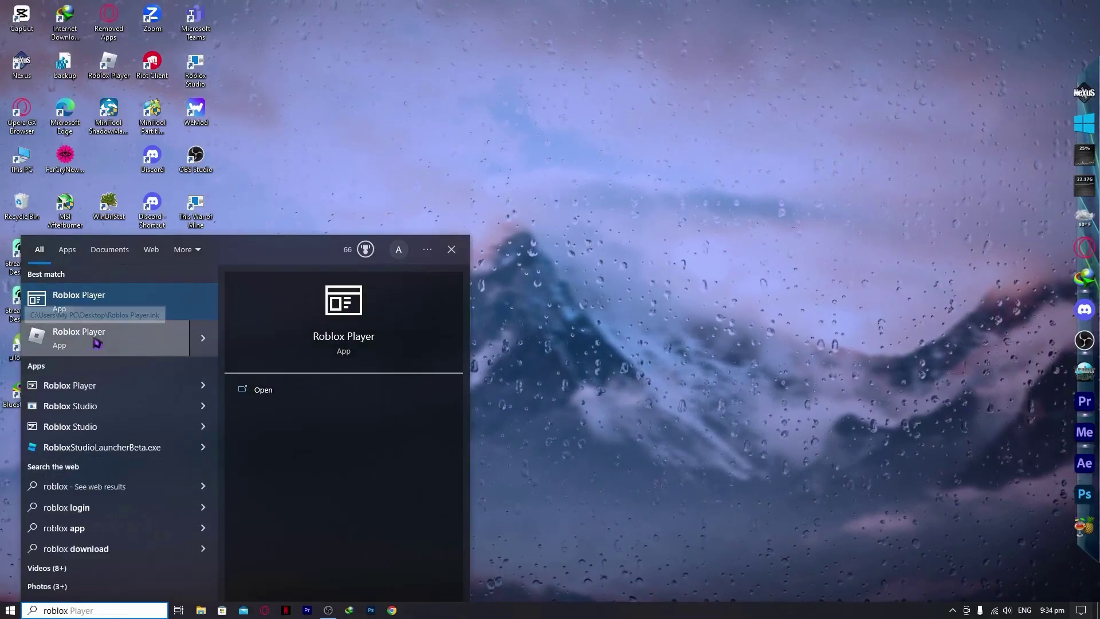
{"action": "left_click", "coordinate": [203, 338]}
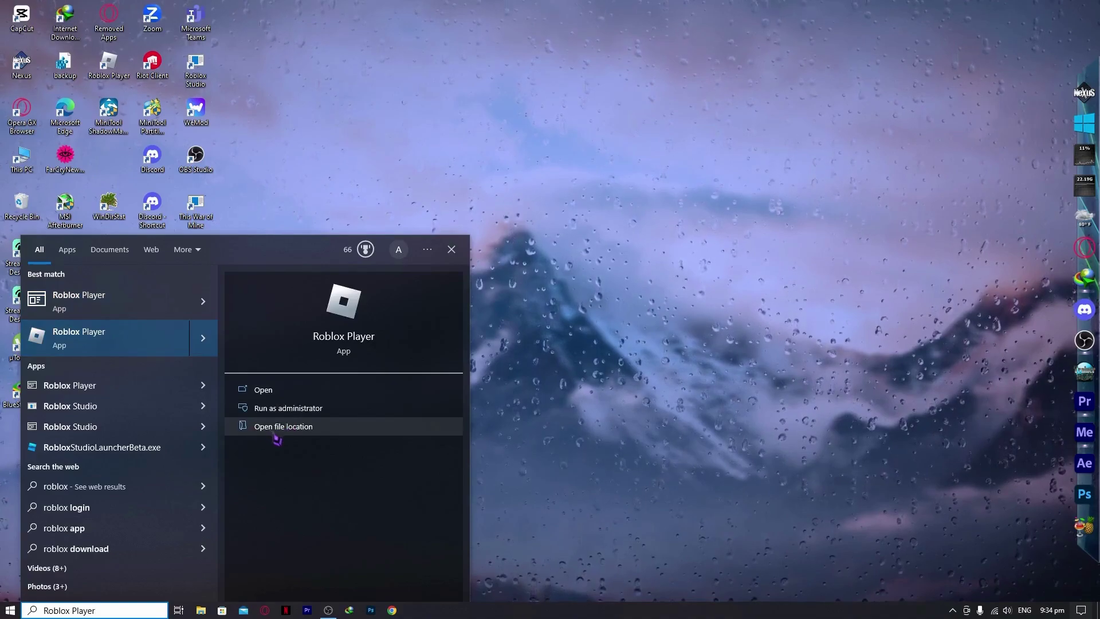
{"action": "right_click", "coordinate": [134, 342]}
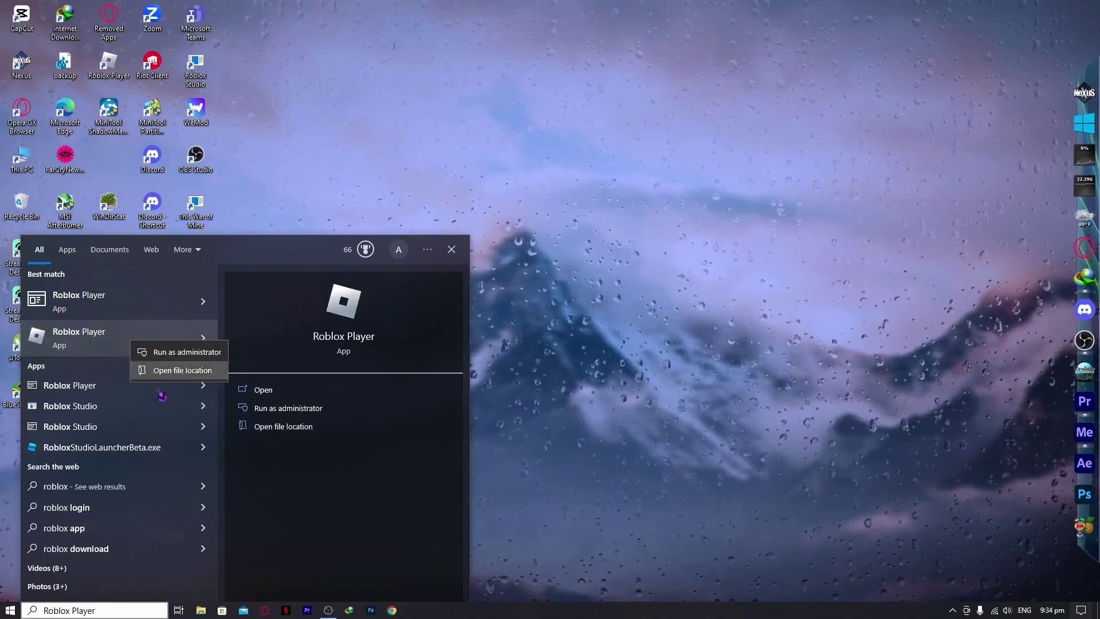
{"action": "left_click", "coordinate": [167, 372]}
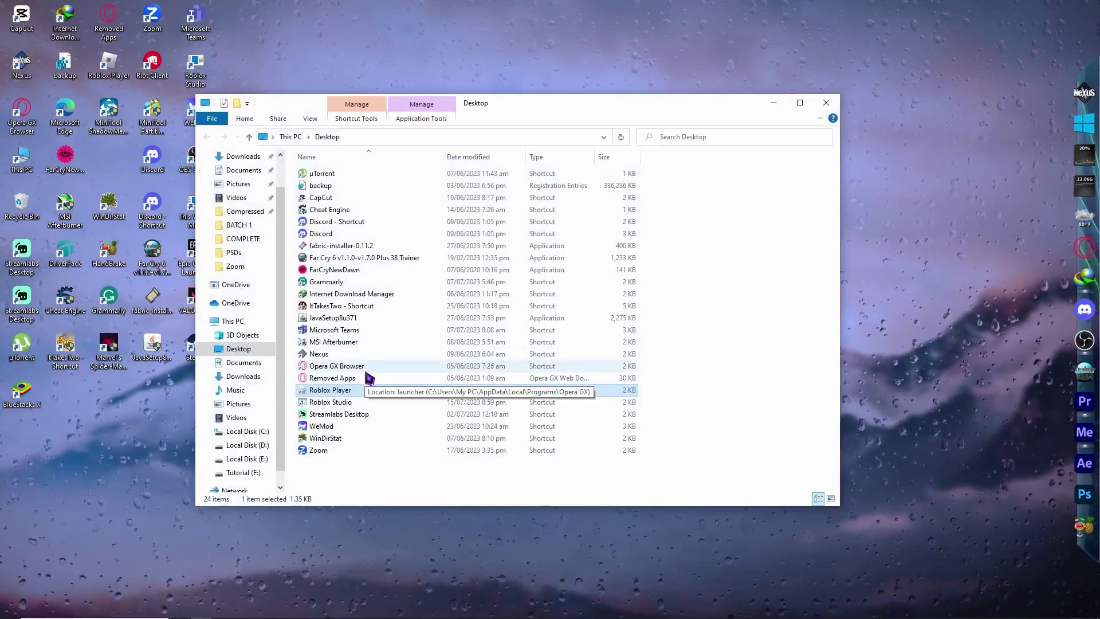
Step: Set the Roblox Player shortcut's Compatibility to run as administrator, then close Explorer
{"action": "right_click", "coordinate": [317, 393]}
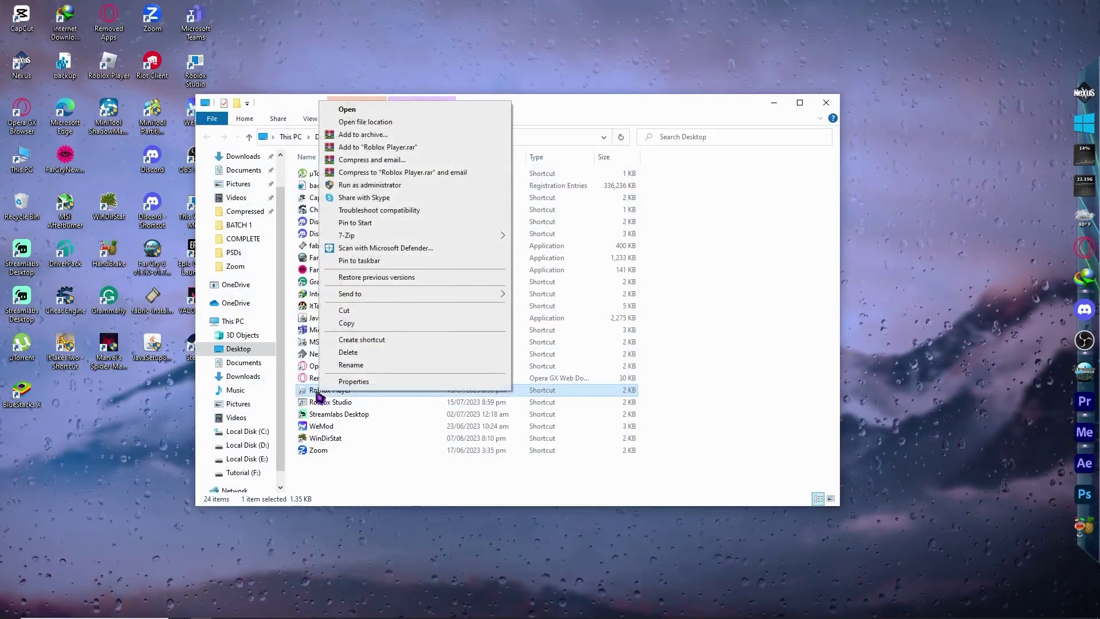
{"action": "left_click", "coordinate": [353, 383]}
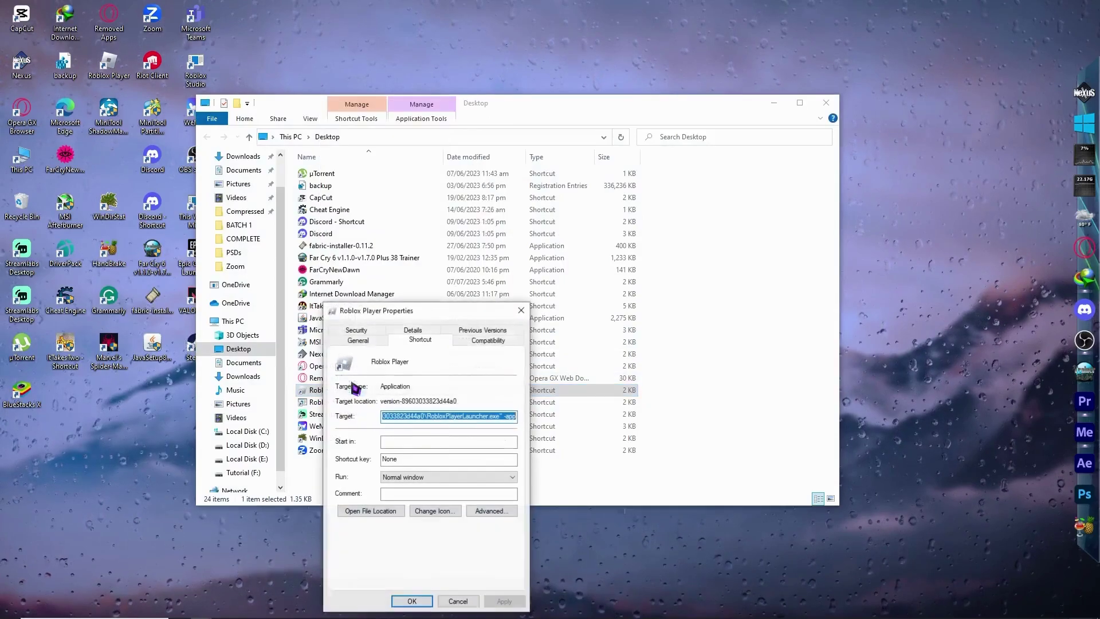
{"action": "left_click", "coordinate": [488, 344]}
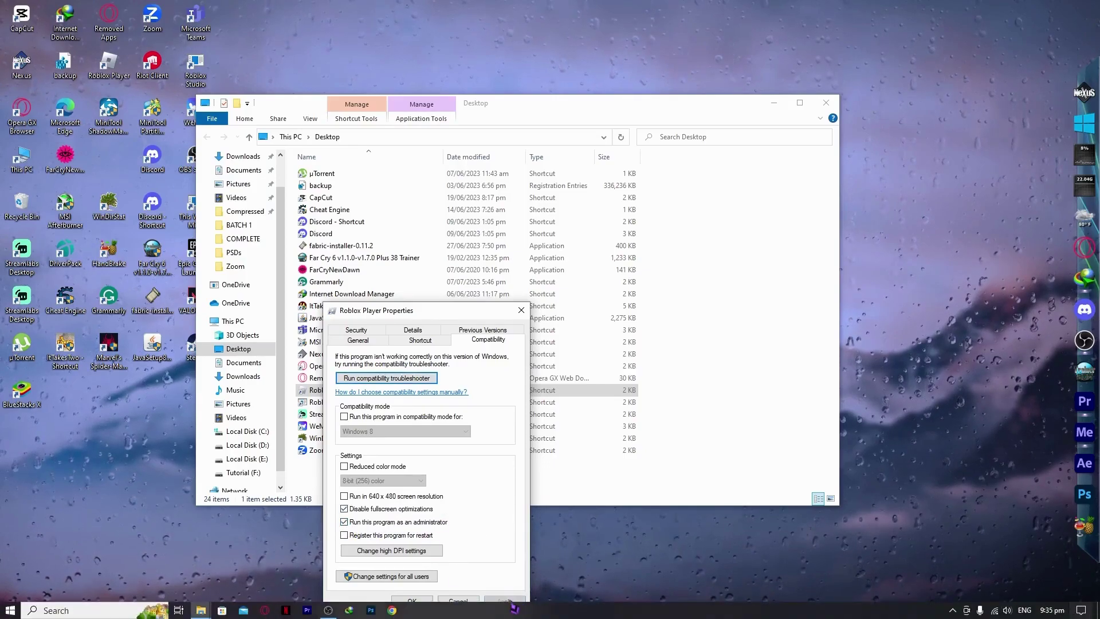
{"action": "left_click", "coordinate": [412, 600]}
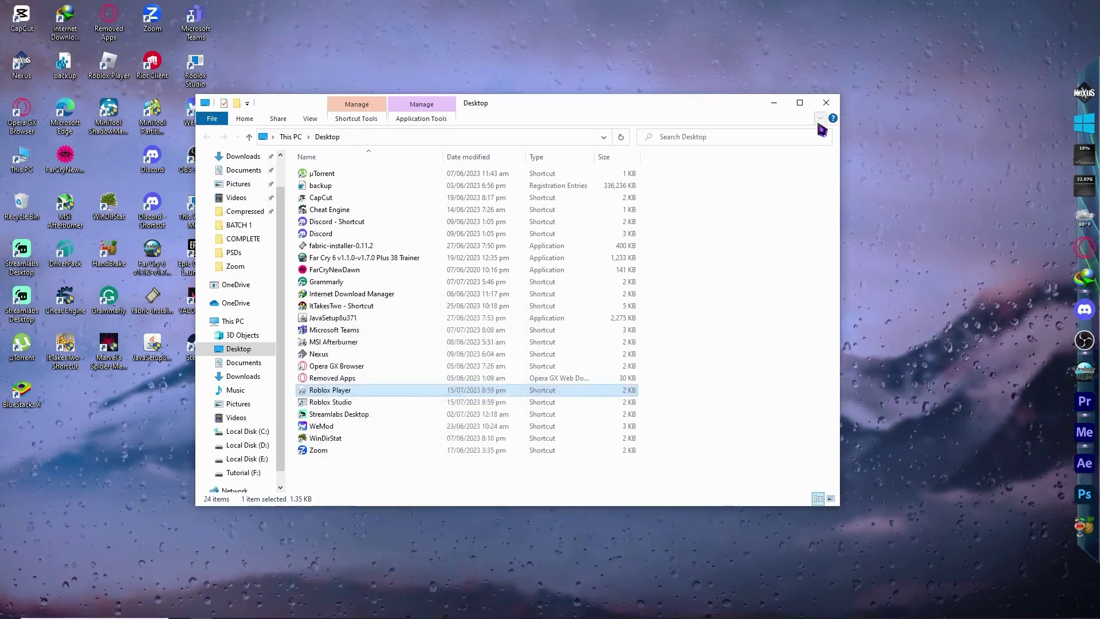
{"action": "left_click", "coordinate": [826, 105]}
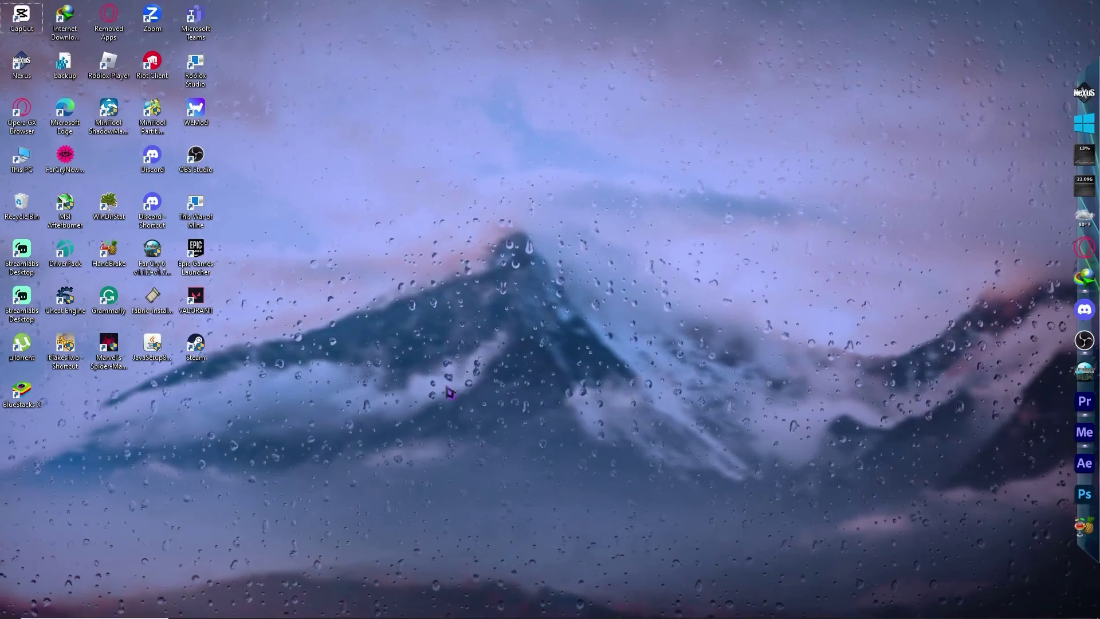
Step: Search 'cmd', run Command Prompt as administrator, and accept the UAC prompt
{"action": "left_click", "coordinate": [11, 609]}
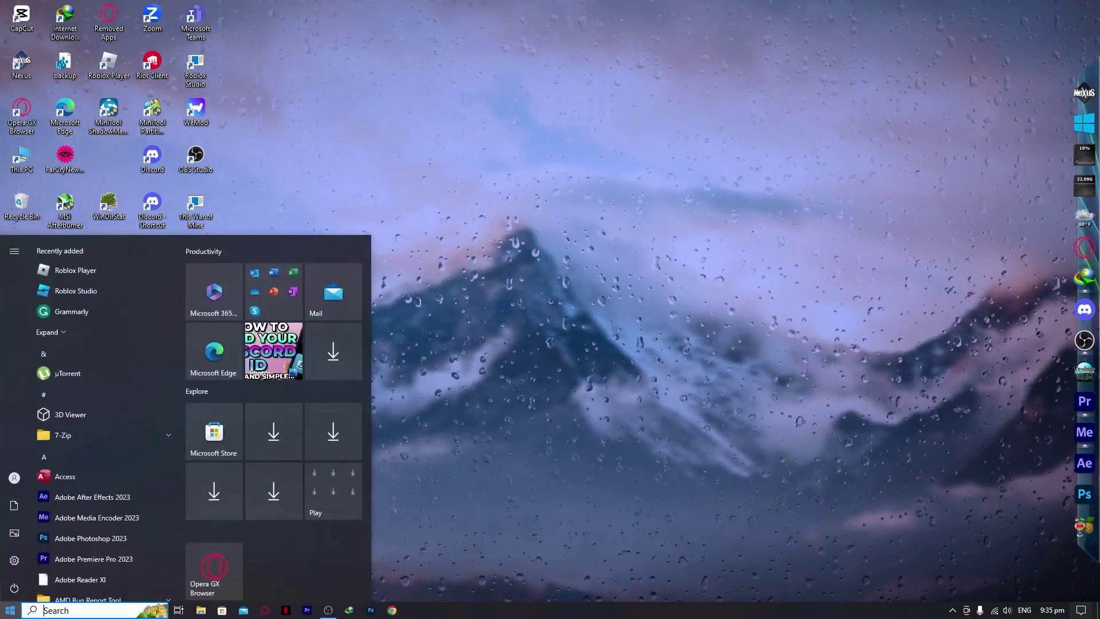
{"action": "type", "text": "cmd"}
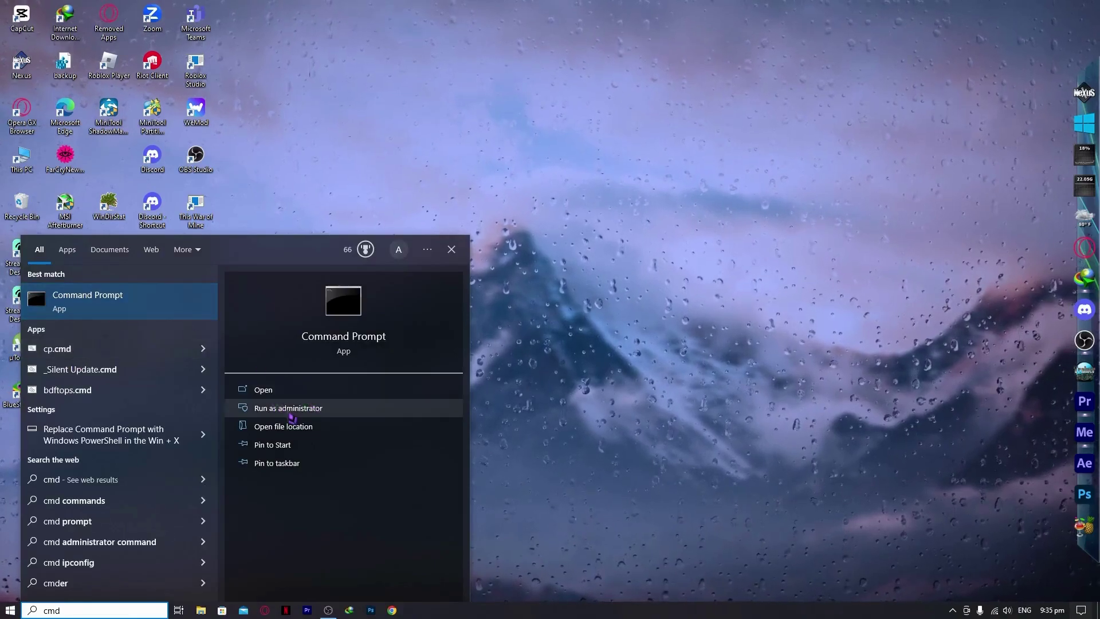
{"action": "right_click", "coordinate": [109, 295]}
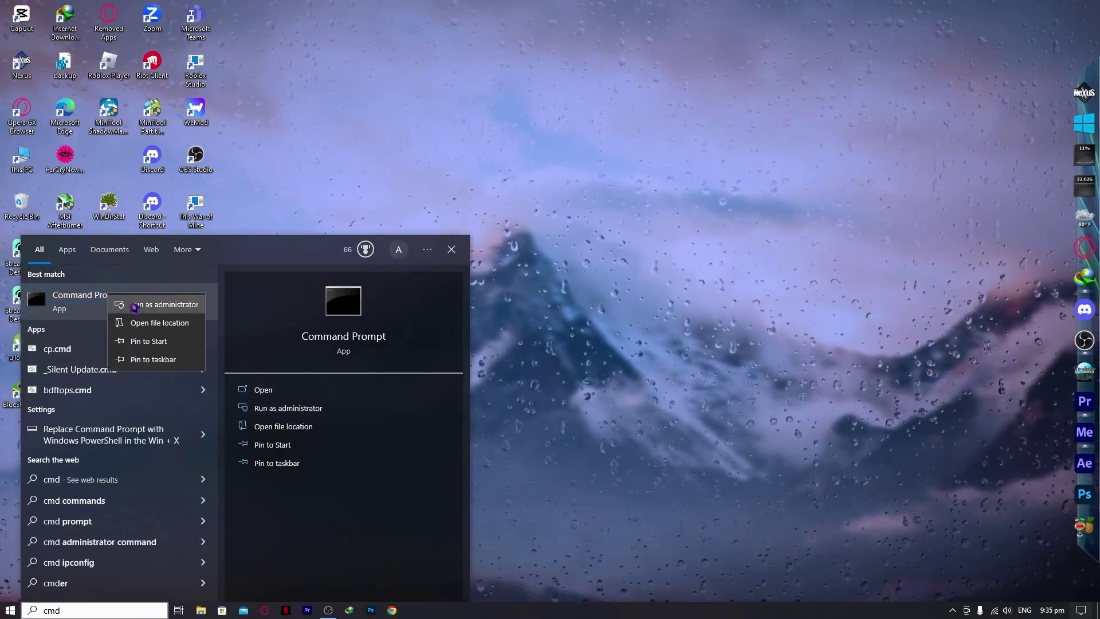
{"action": "left_click", "coordinate": [157, 305]}
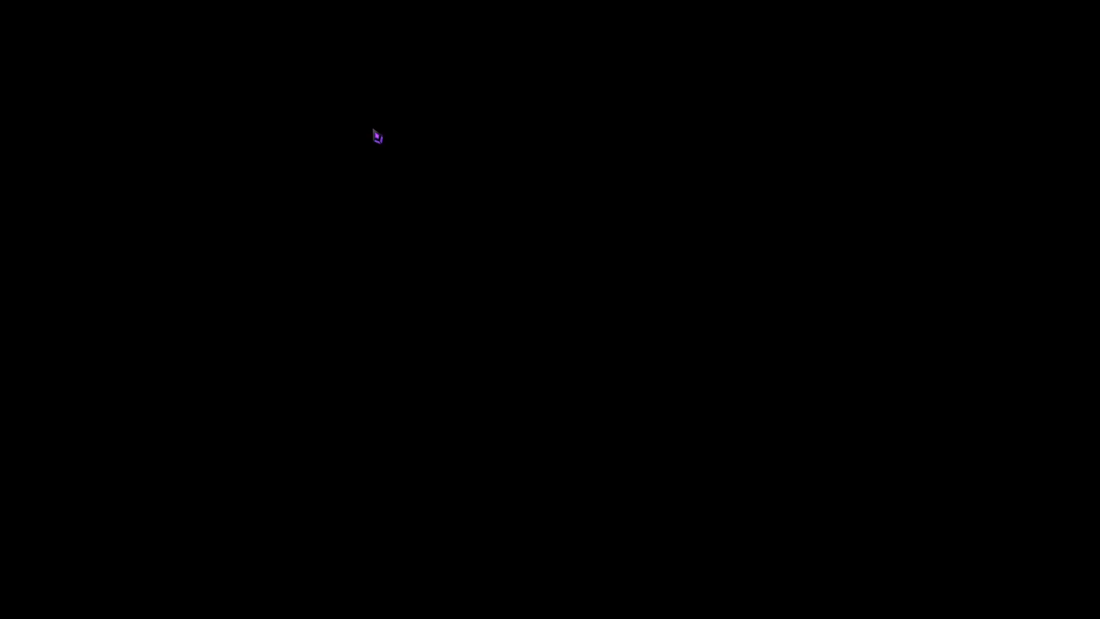
{"action": "key", "text": "alt+y"}
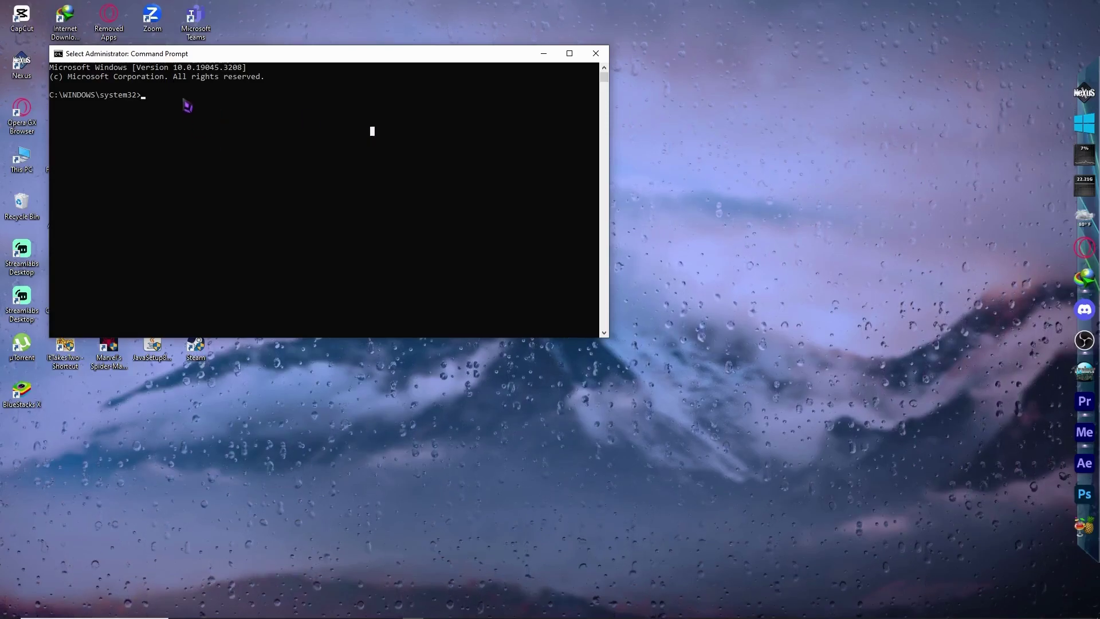
Step: Flush the DNS cache with ipconfig /flushdns and reset Winsock with netsh winsock reset
{"action": "left_click_drag", "start_coordinate": [301, 54], "coordinate": [569, 109]}
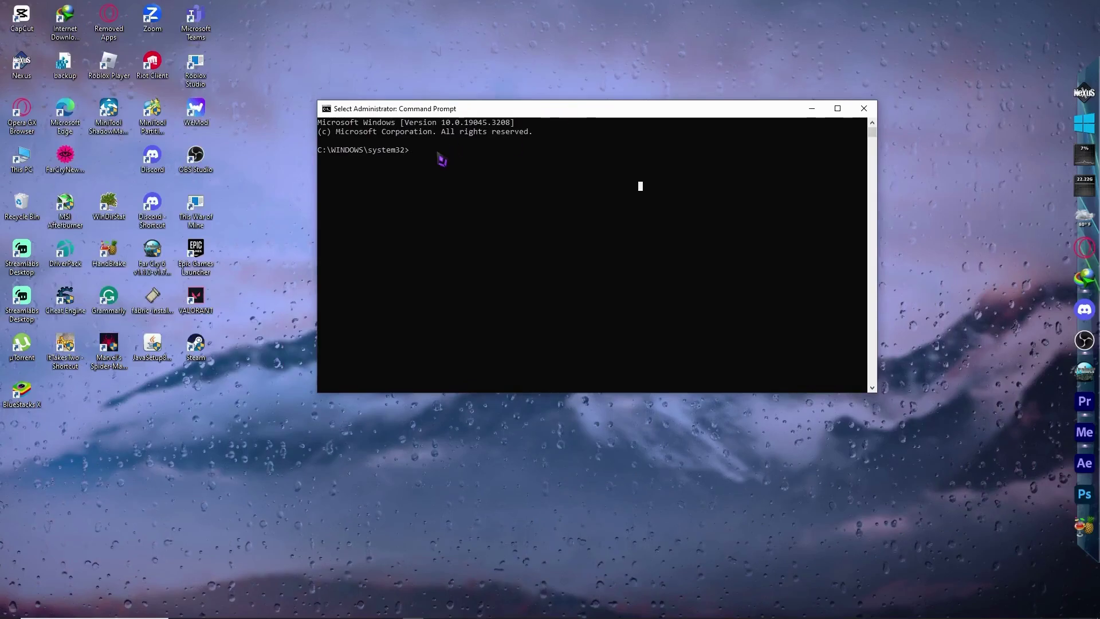
{"action": "type", "text": "ip"}
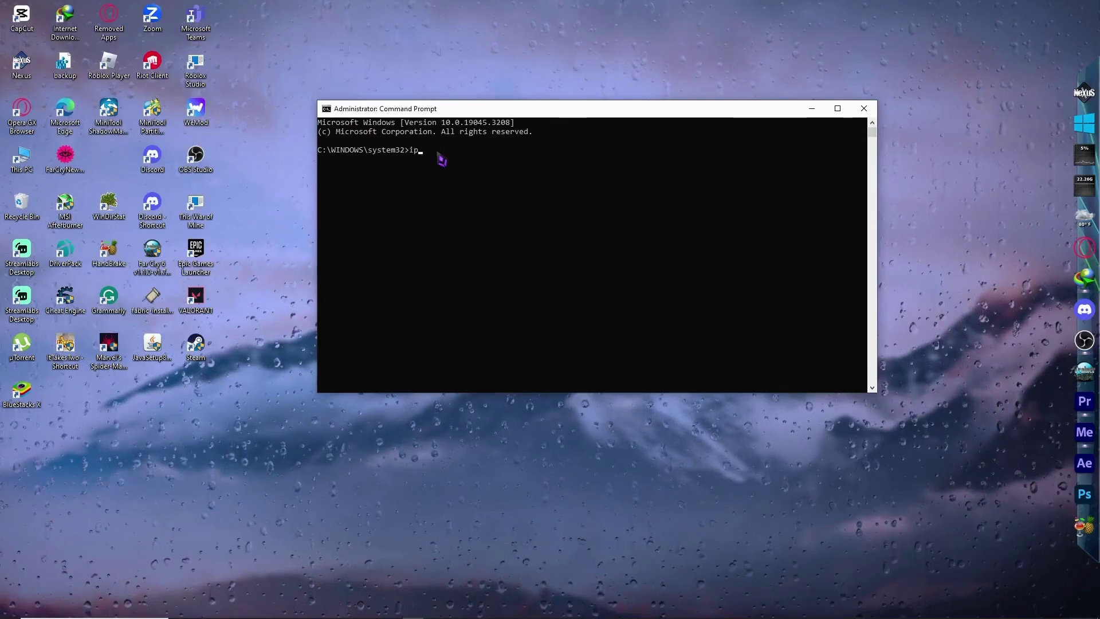
{"action": "type", "text": "config /"}
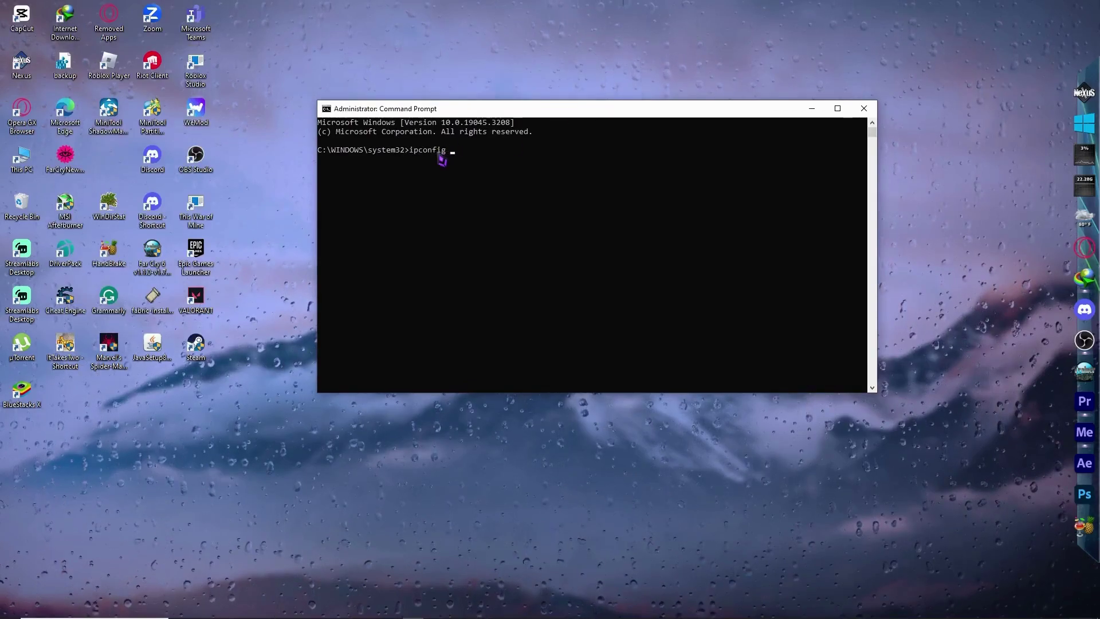
{"action": "type", "text": "flushdns"}
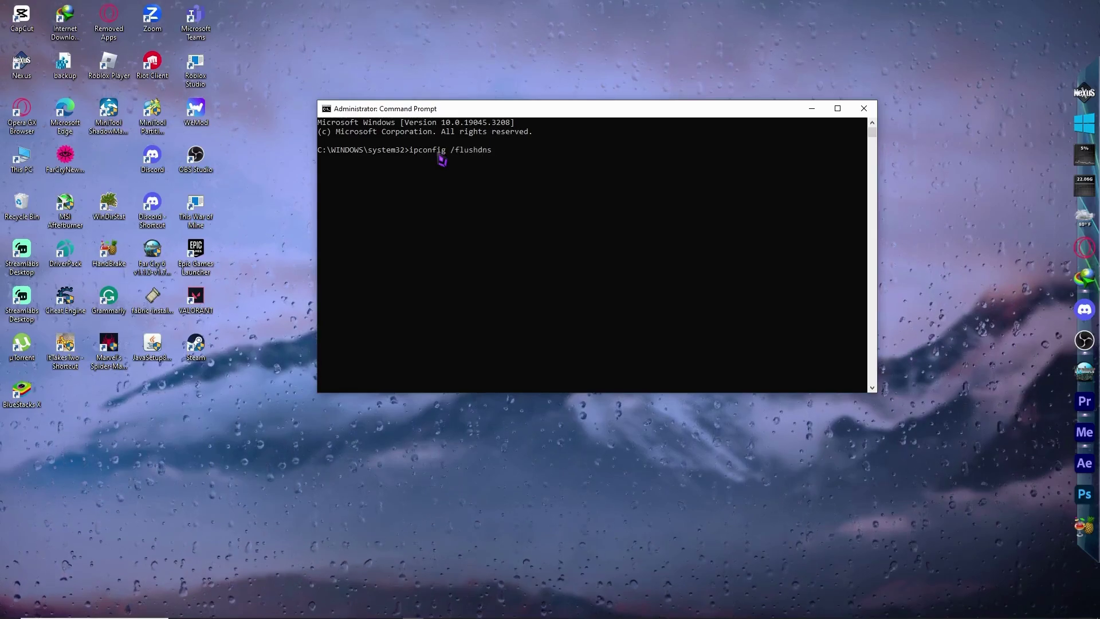
{"action": "key", "text": "Return"}
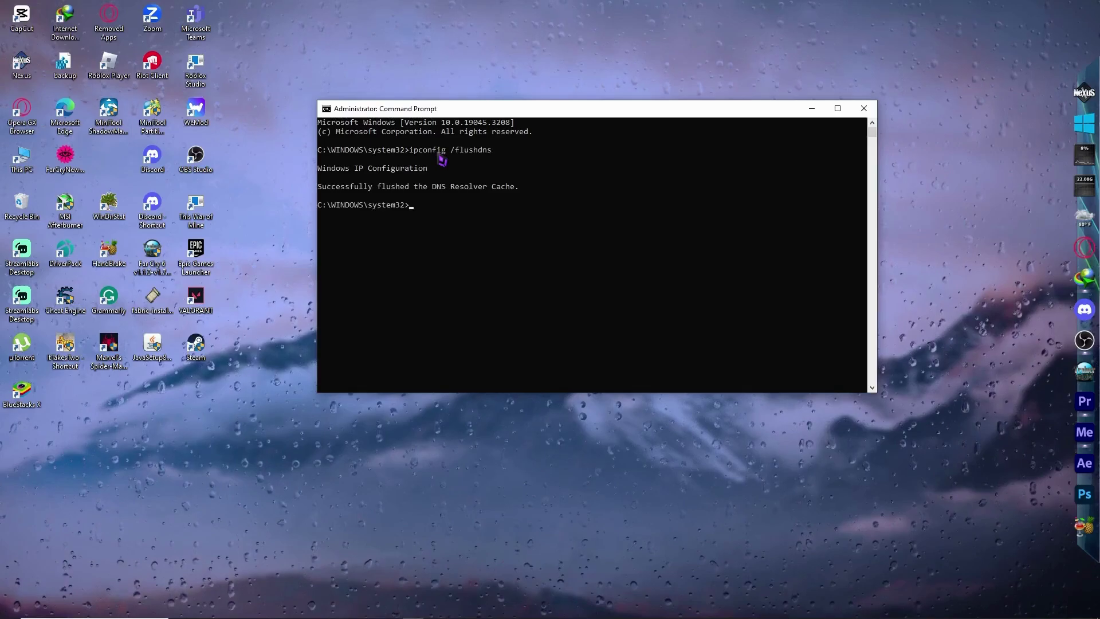
{"action": "type", "text": "nets"}
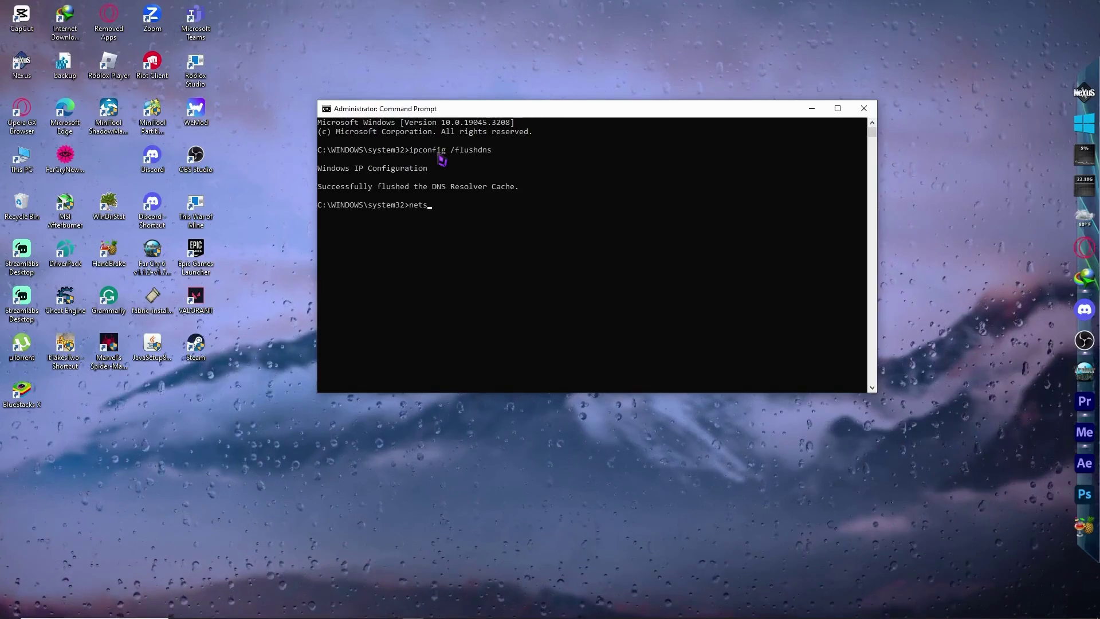
{"action": "type", "text": "h winsock reset"}
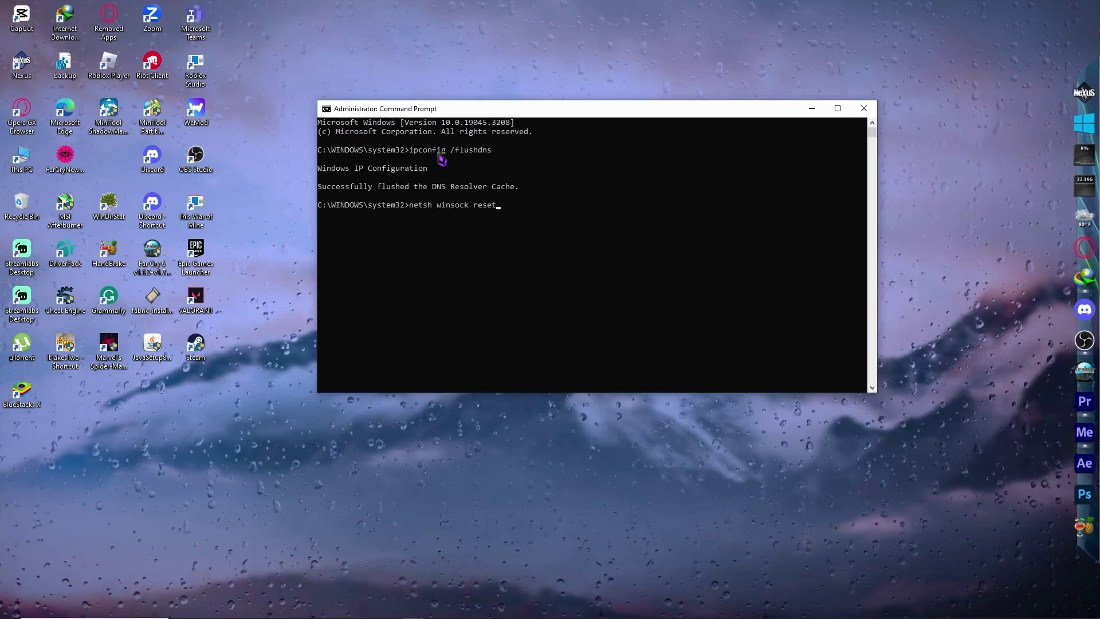
{"action": "key", "text": "Return"}
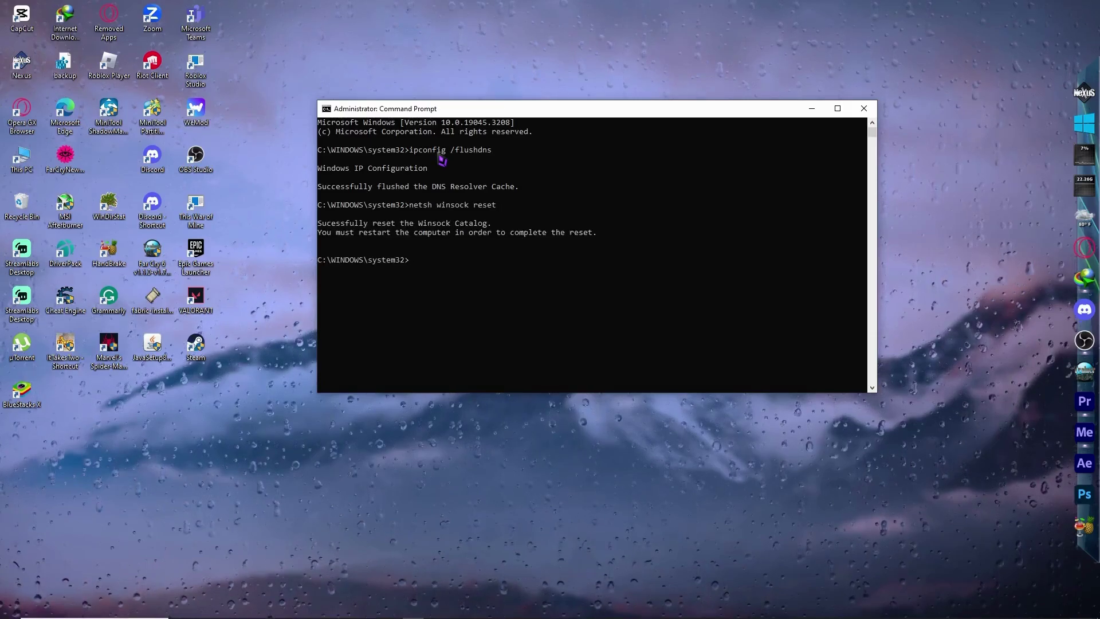
Step: Reset the IP stack with netsh int ip reset
{"action": "type", "text": "nets"}
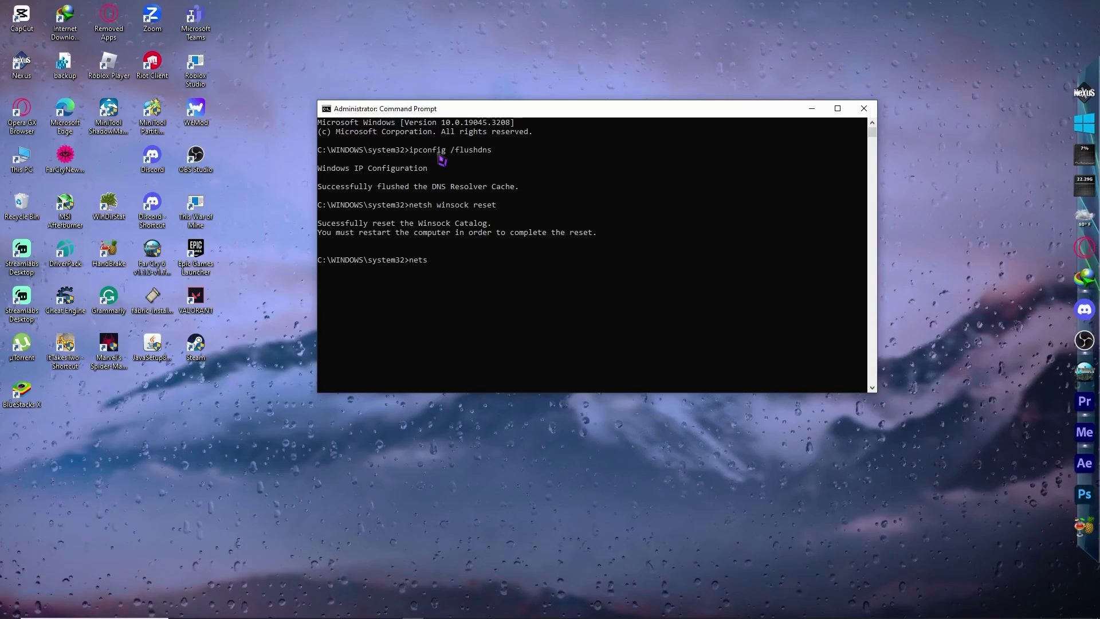
{"action": "type", "text": "h "}
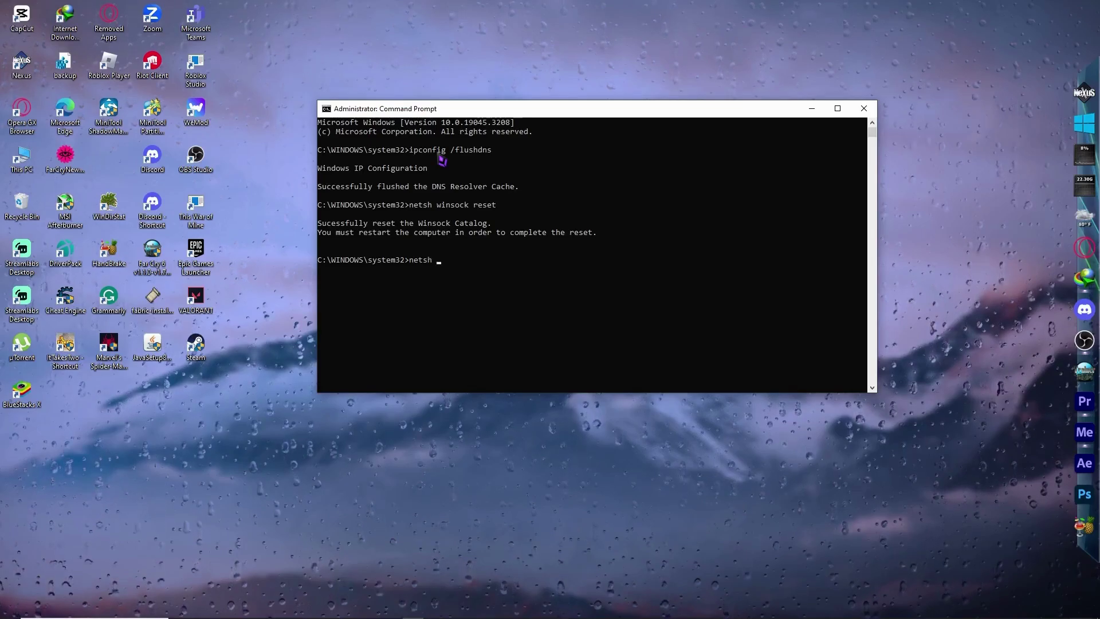
{"action": "type", "text": "int ip["}
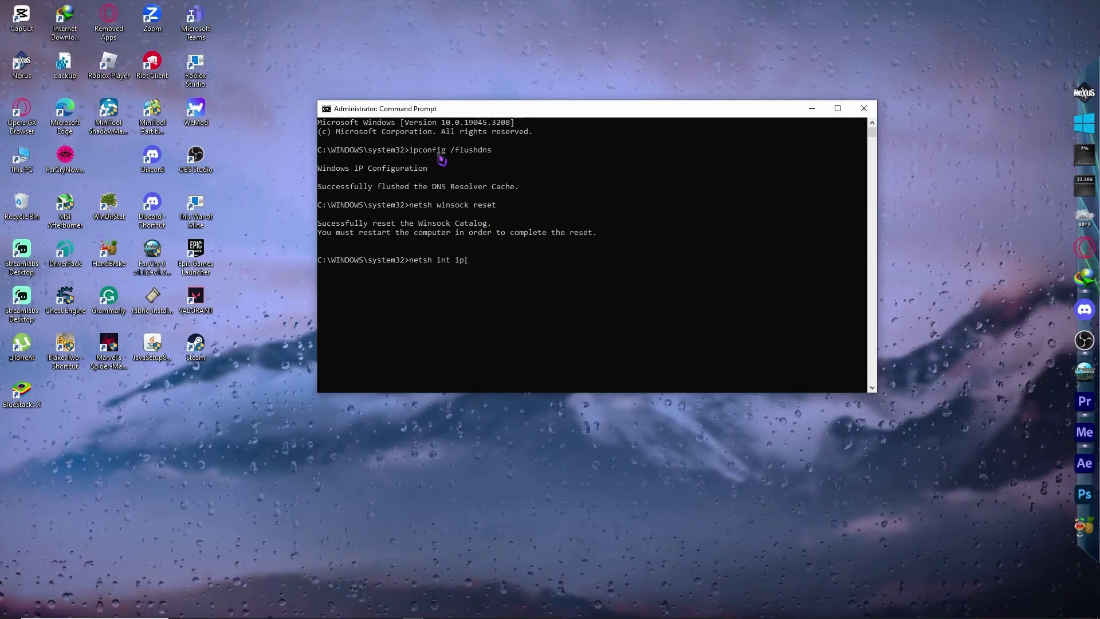
{"action": "key", "text": "BackSpace"}
{"action": "type", "text": "reset"}
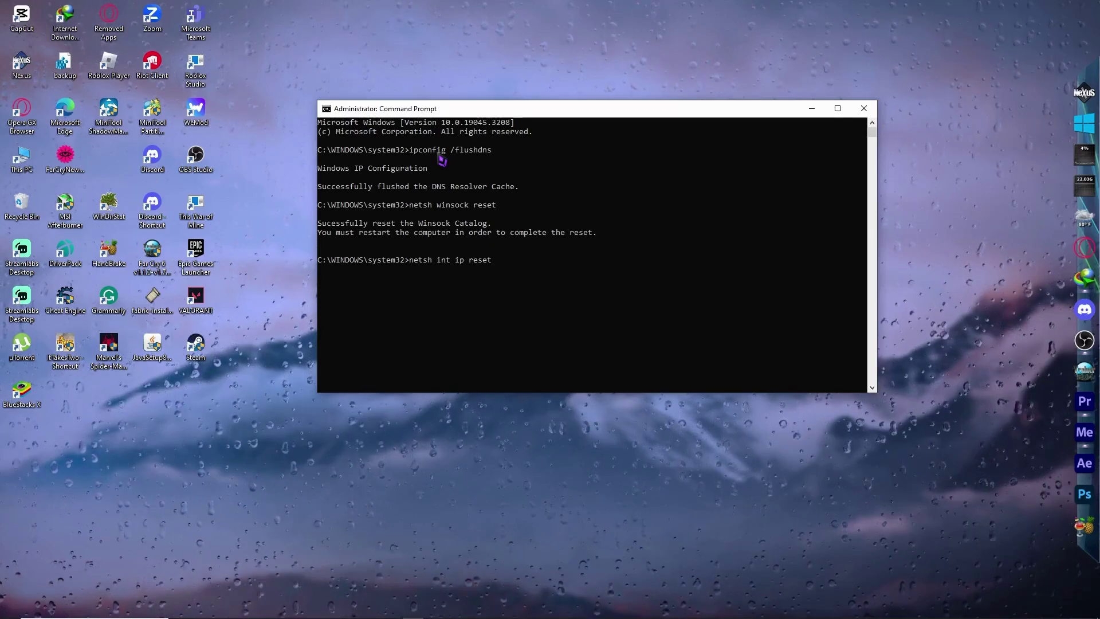
{"action": "key", "text": "Return"}
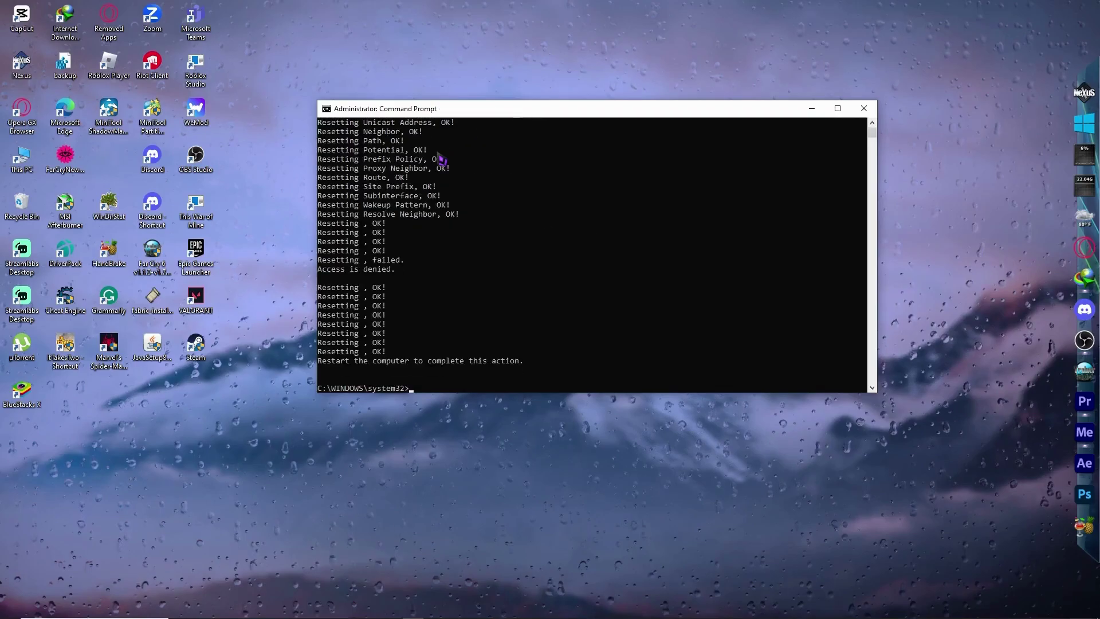
{"action": "type", "text": "Desktop"}
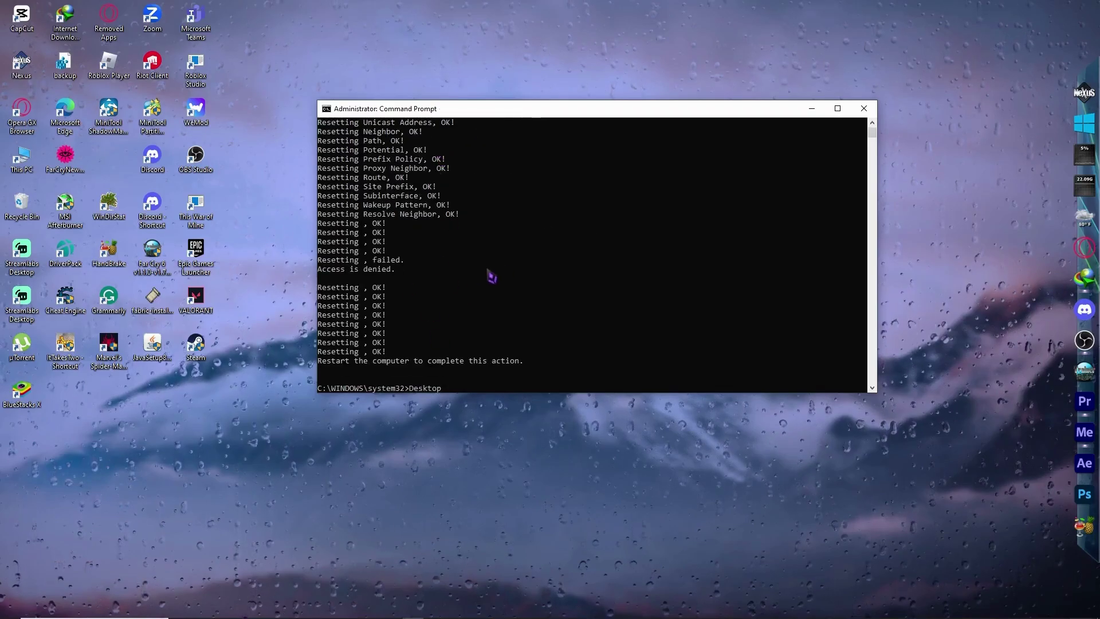